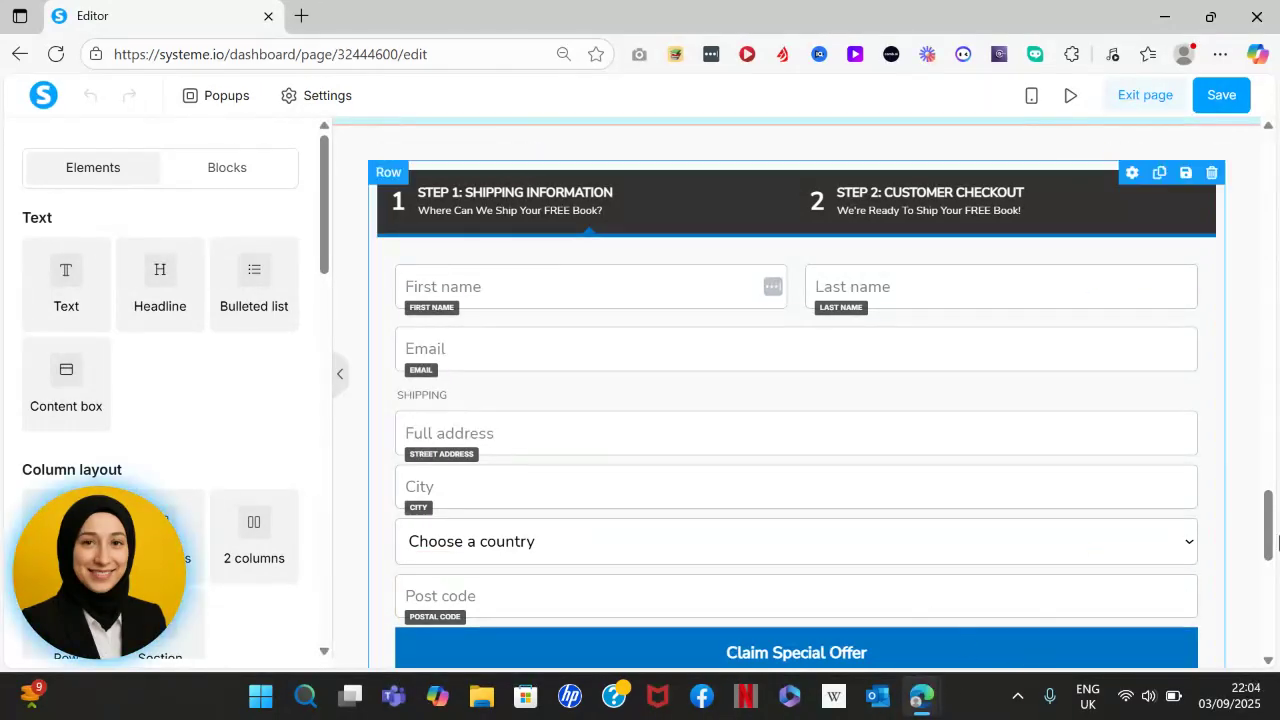
# Step: Review step #2 of the order page's two-step payment form, and save and exit the page
pyautogui.moveTo(1269, 502)
pyautogui.mouseDown()
pyautogui.moveTo(1273, 166)
pyautogui.moveTo(1277, 525)
pyautogui.mouseUp()
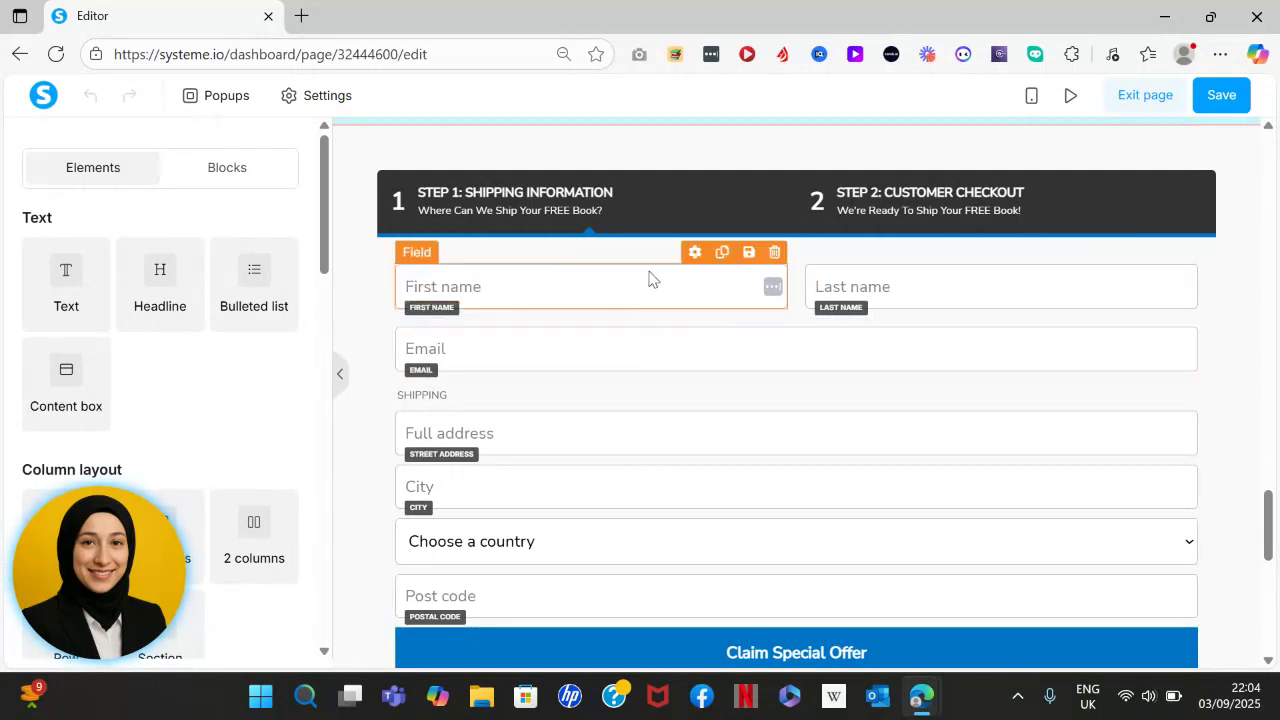
pyautogui.click(791, 663)
pyautogui.click(921, 153)
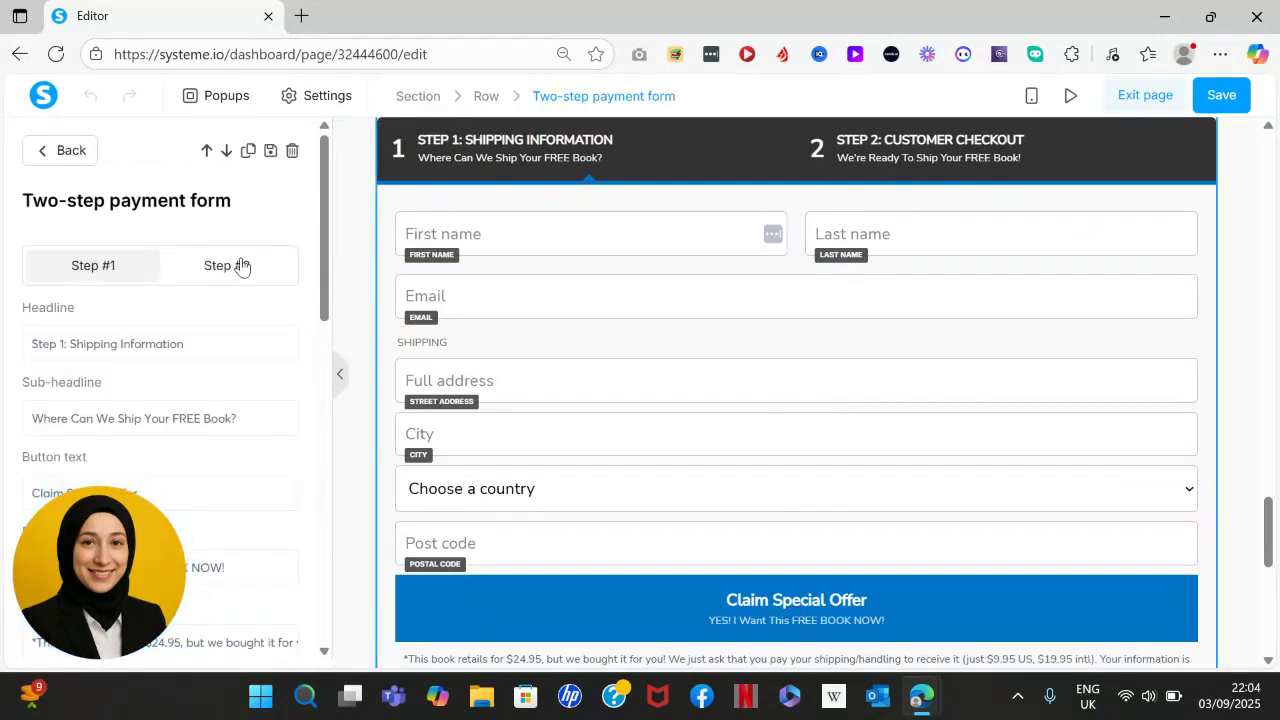
pyautogui.click(242, 265)
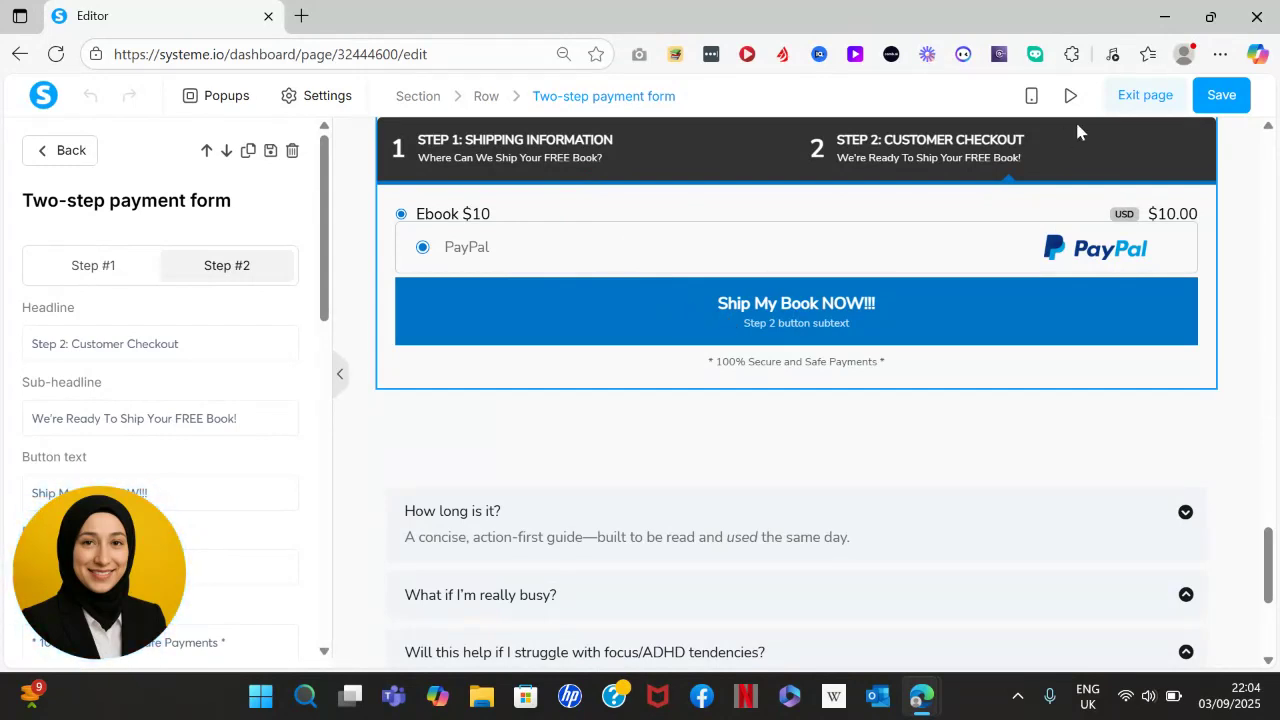
pyautogui.click(1216, 95)
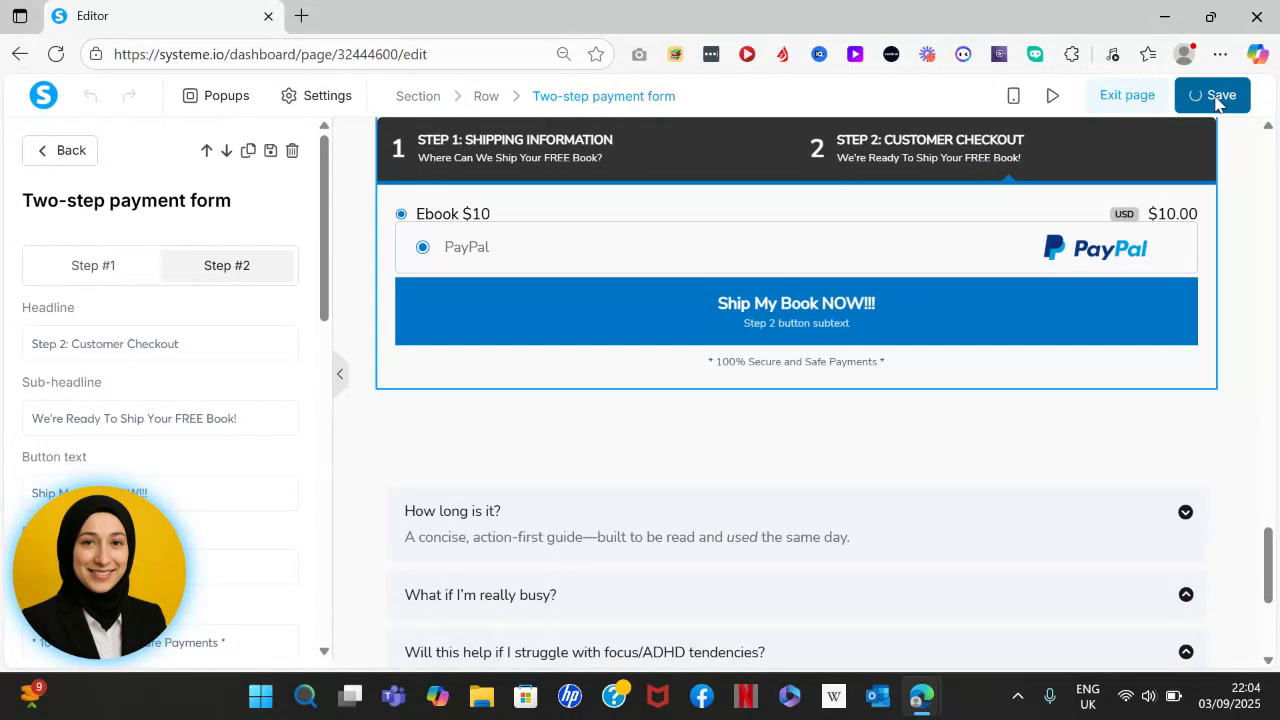
pyautogui.click(1128, 100)
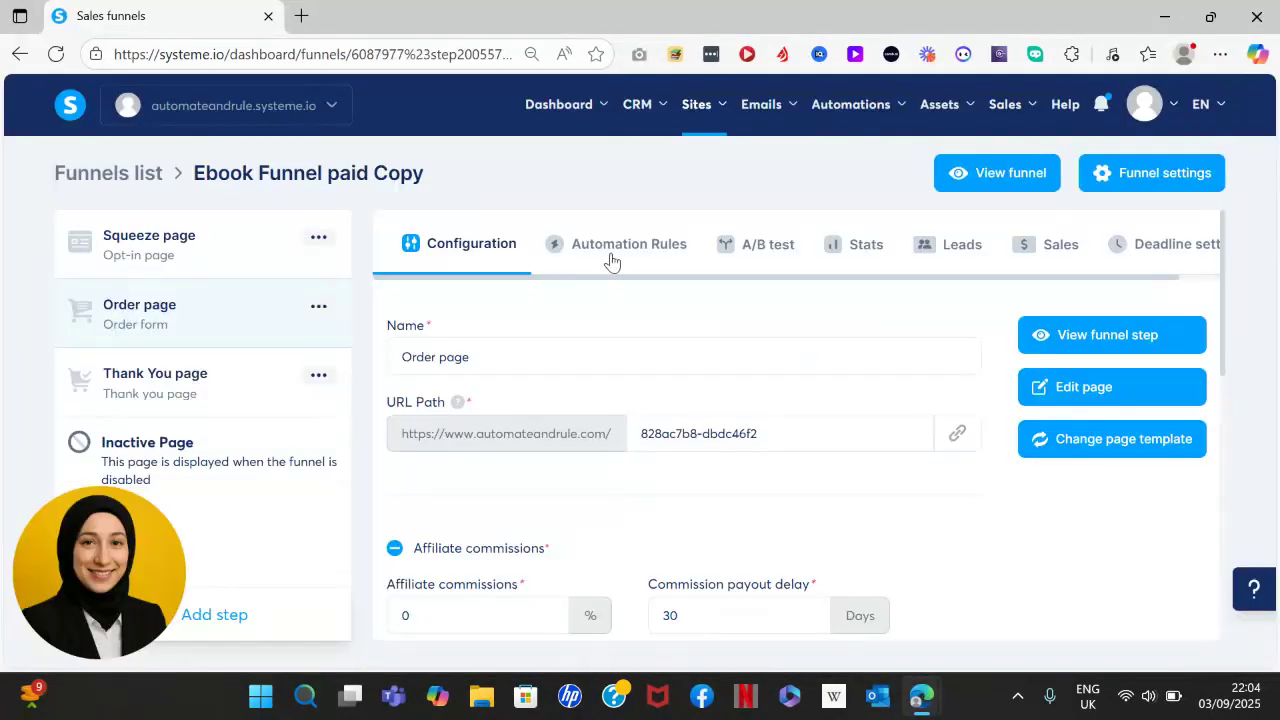
# Step: Start a new automation rule for the Order page with the "Funnel step form subscribed" trigger
pyautogui.click(612, 261)
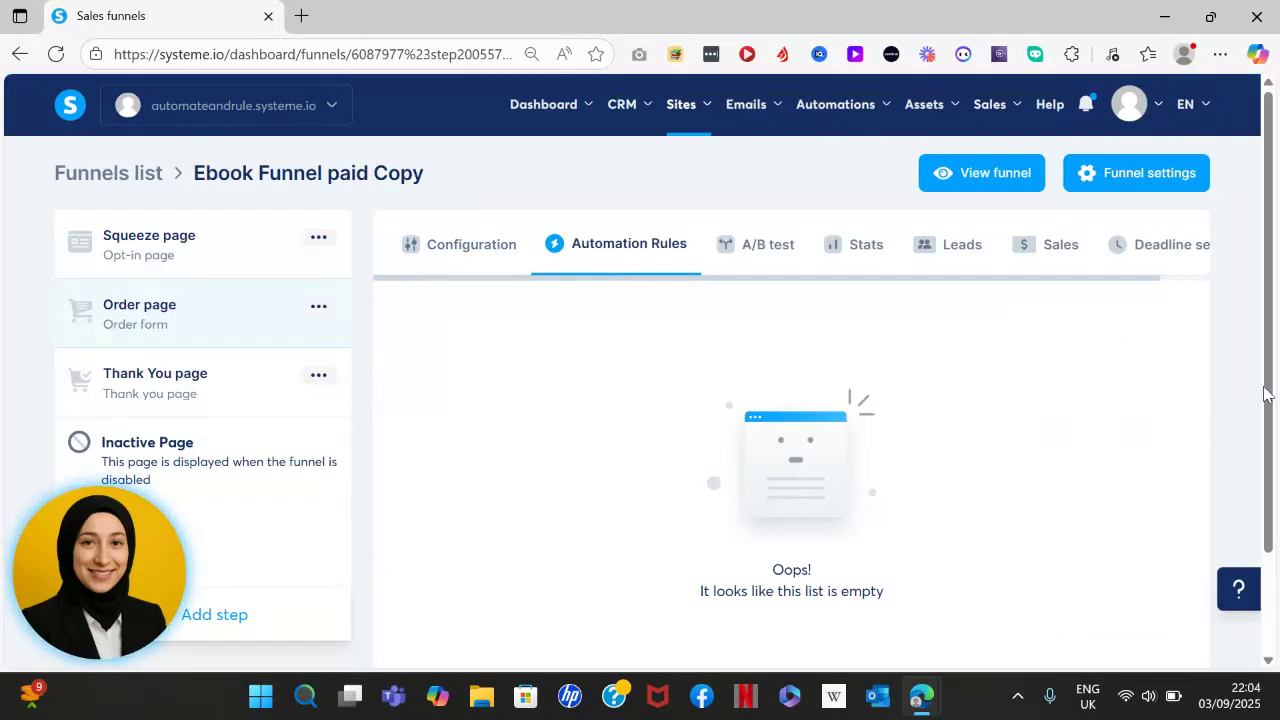
pyautogui.scroll(-2, 1268, 392)
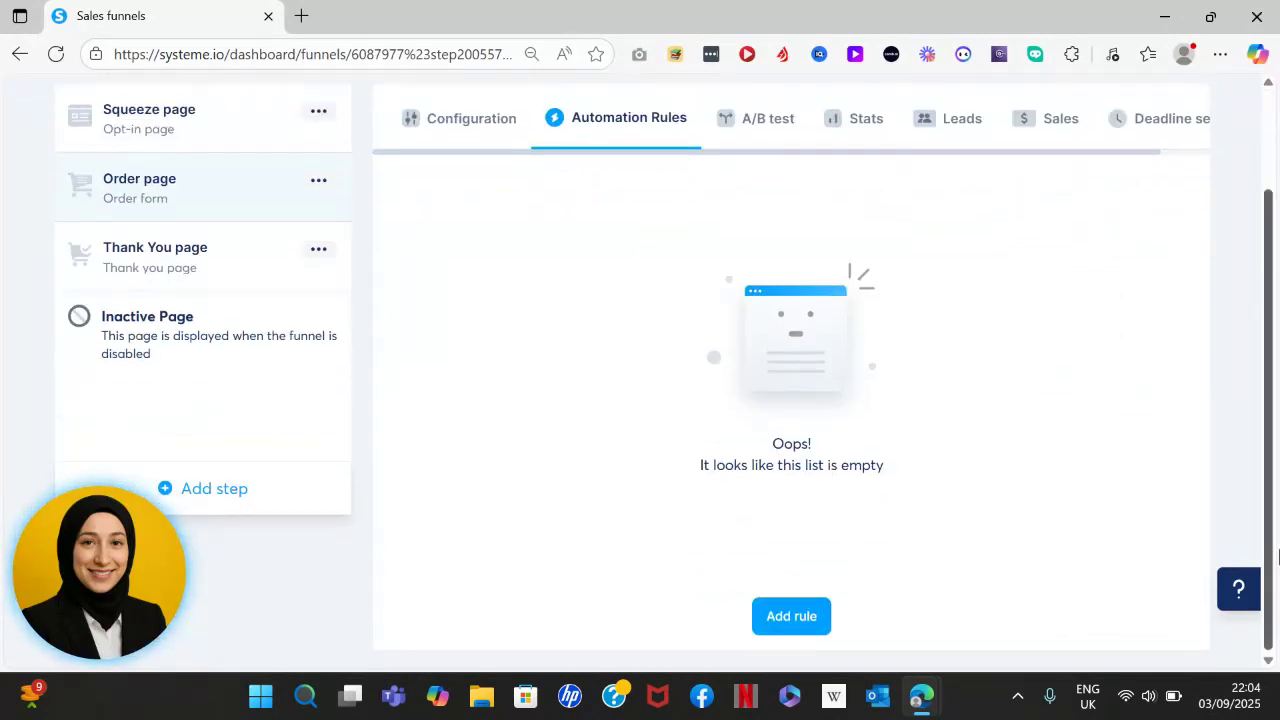
pyautogui.click(790, 616)
pyautogui.click(547, 260)
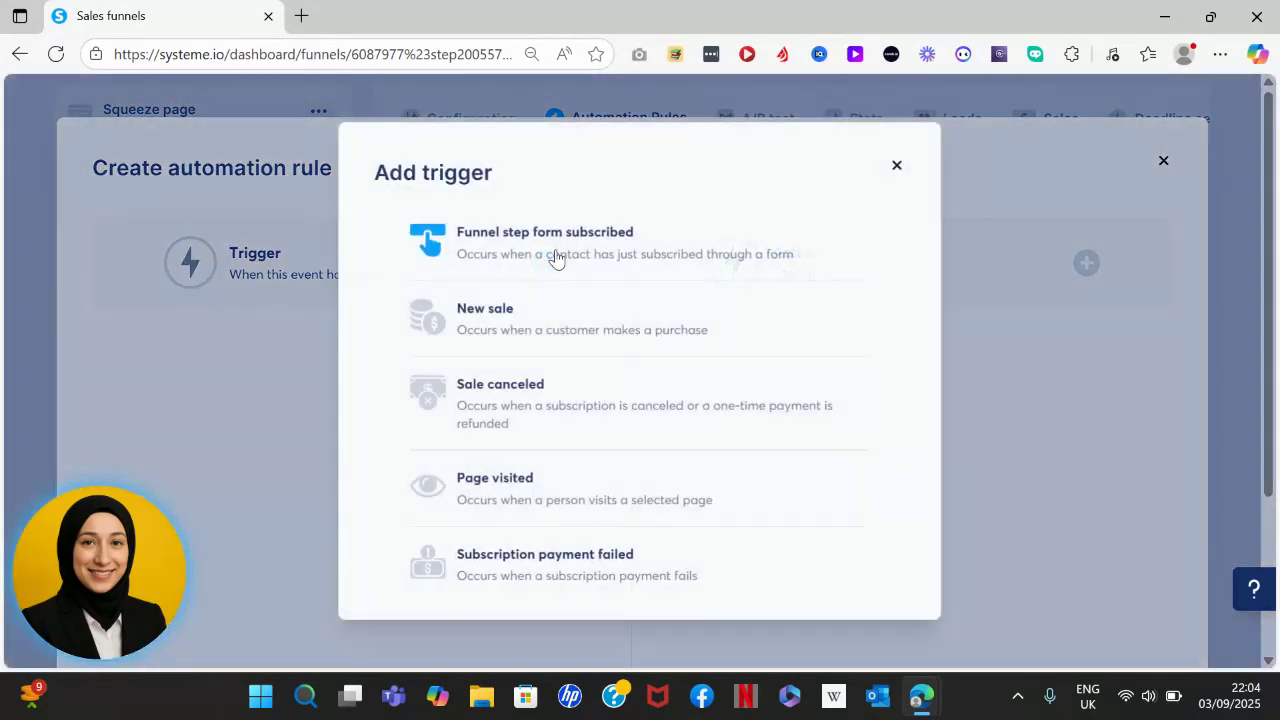
pyautogui.click(521, 246)
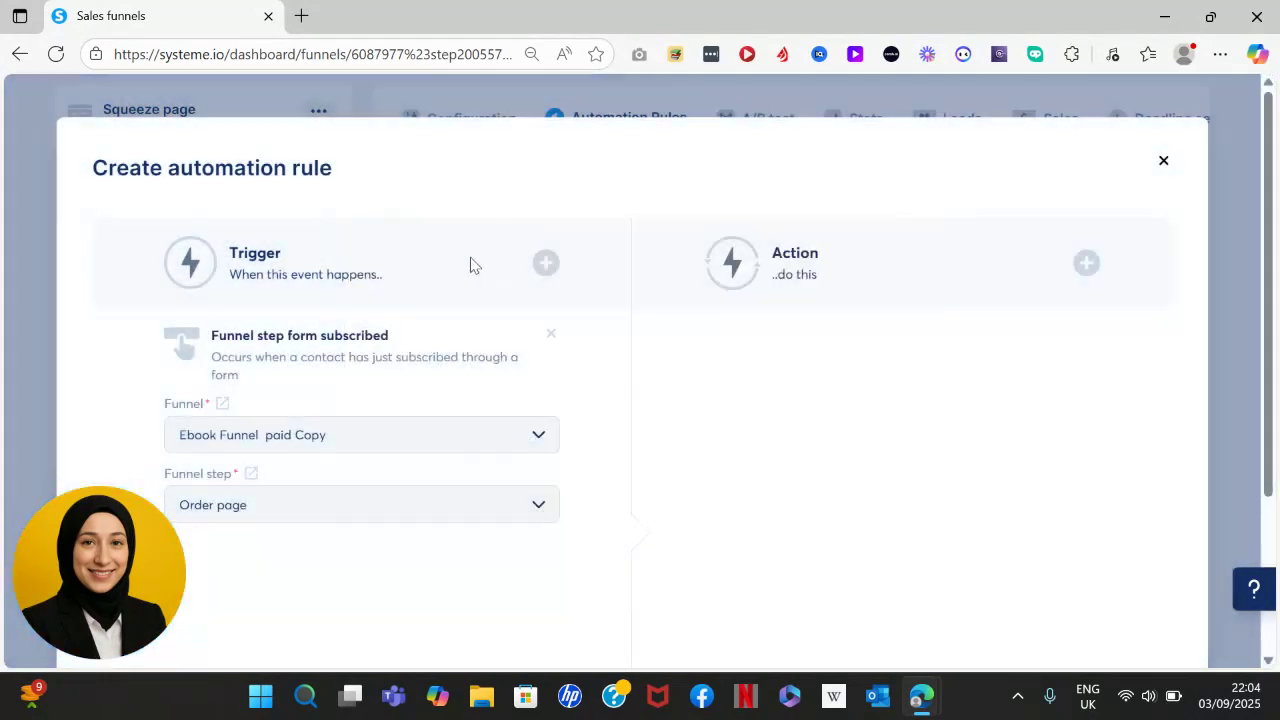
# Step: Add an "Add a tag" action with the existing EBOOK LEADS tag and save the rule
pyautogui.click(1087, 265)
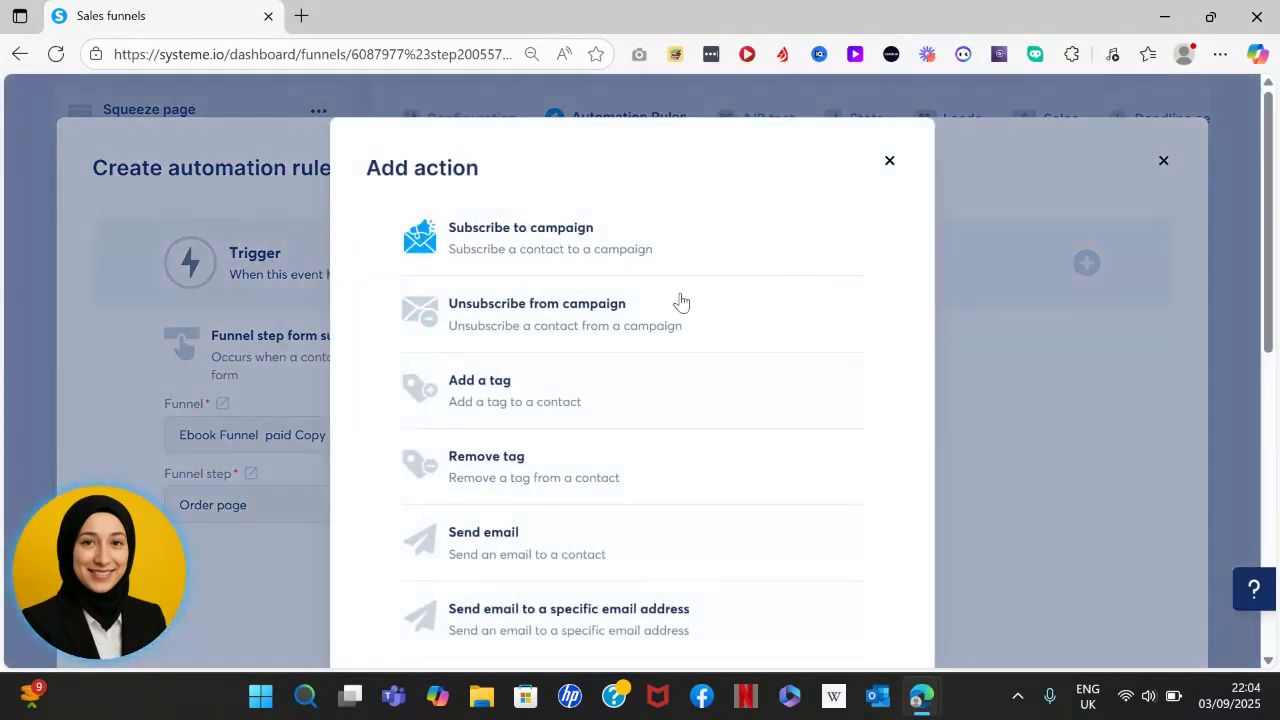
pyautogui.click(621, 402)
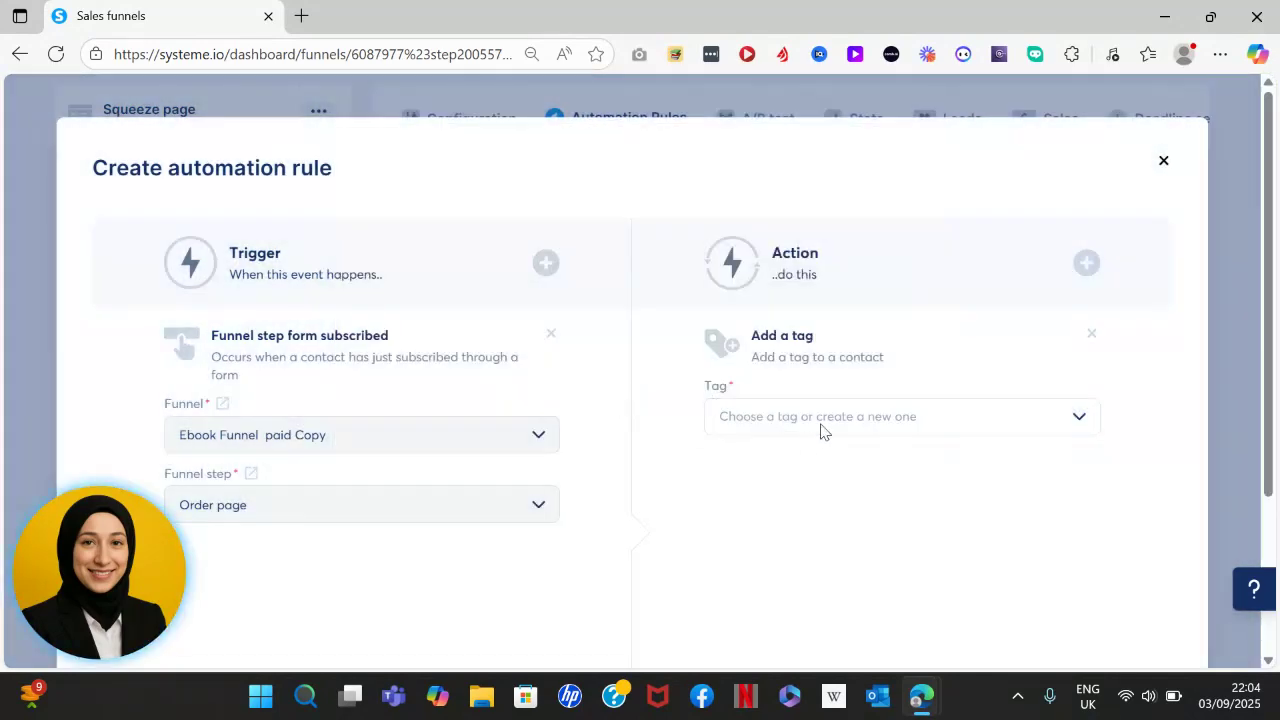
pyautogui.click(821, 429)
pyautogui.write('Ebook ')
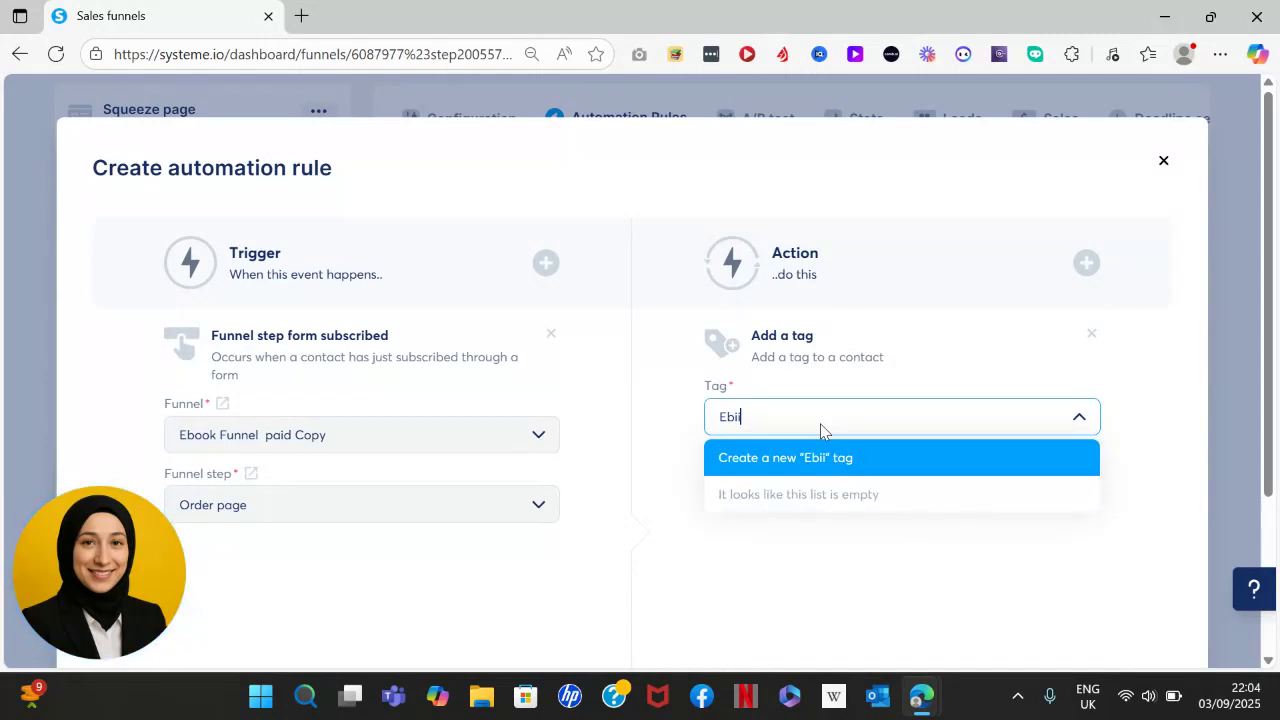
pyautogui.write('l')
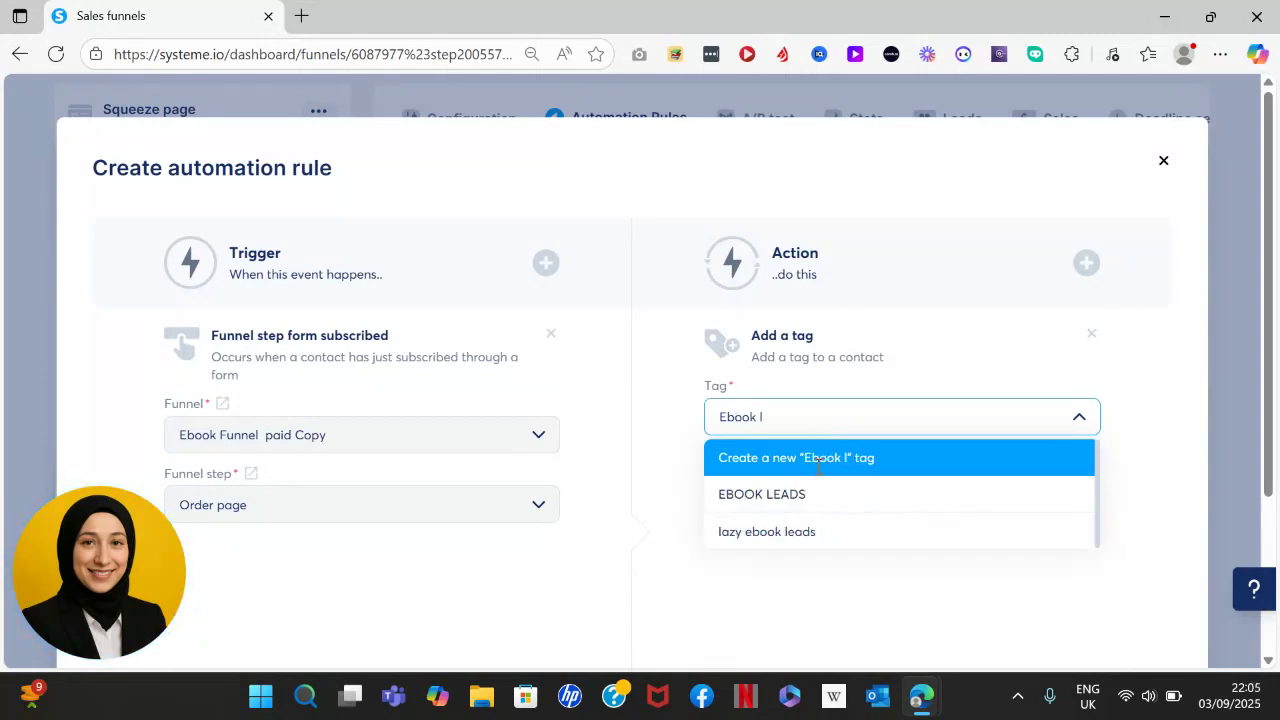
pyautogui.click(770, 494)
pyautogui.scroll(-3, 1268, 380)
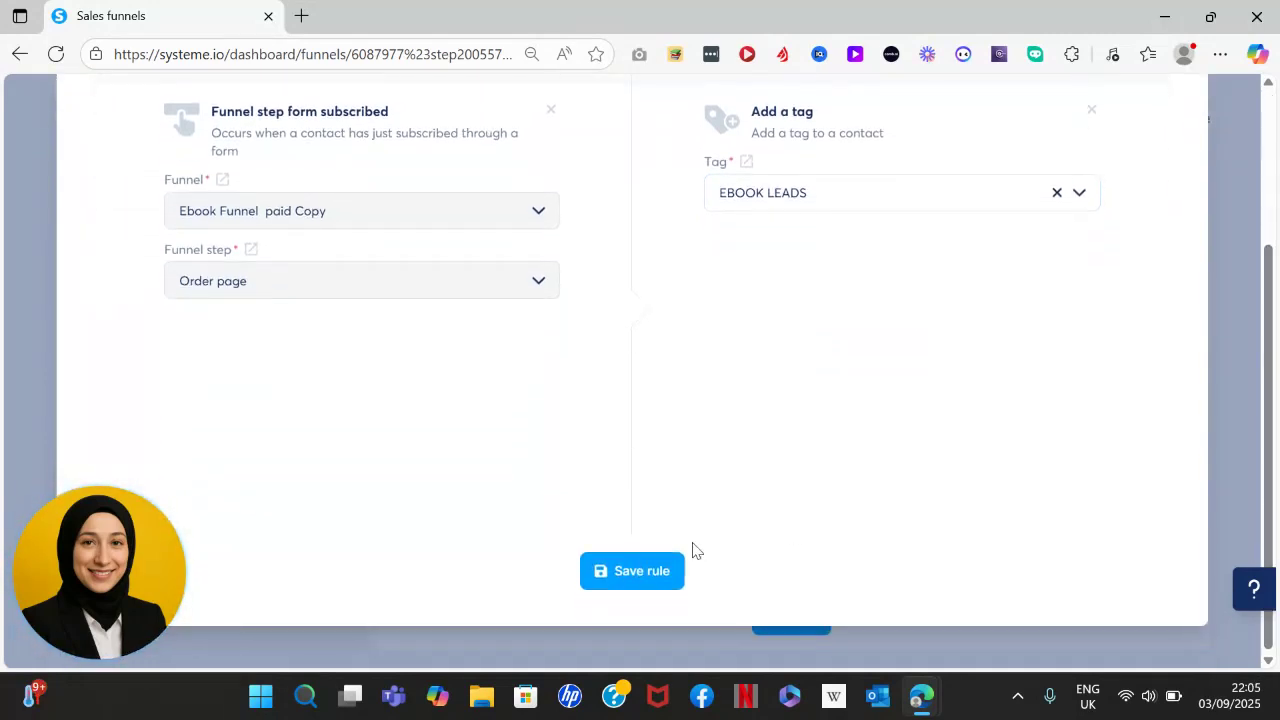
pyautogui.click(618, 572)
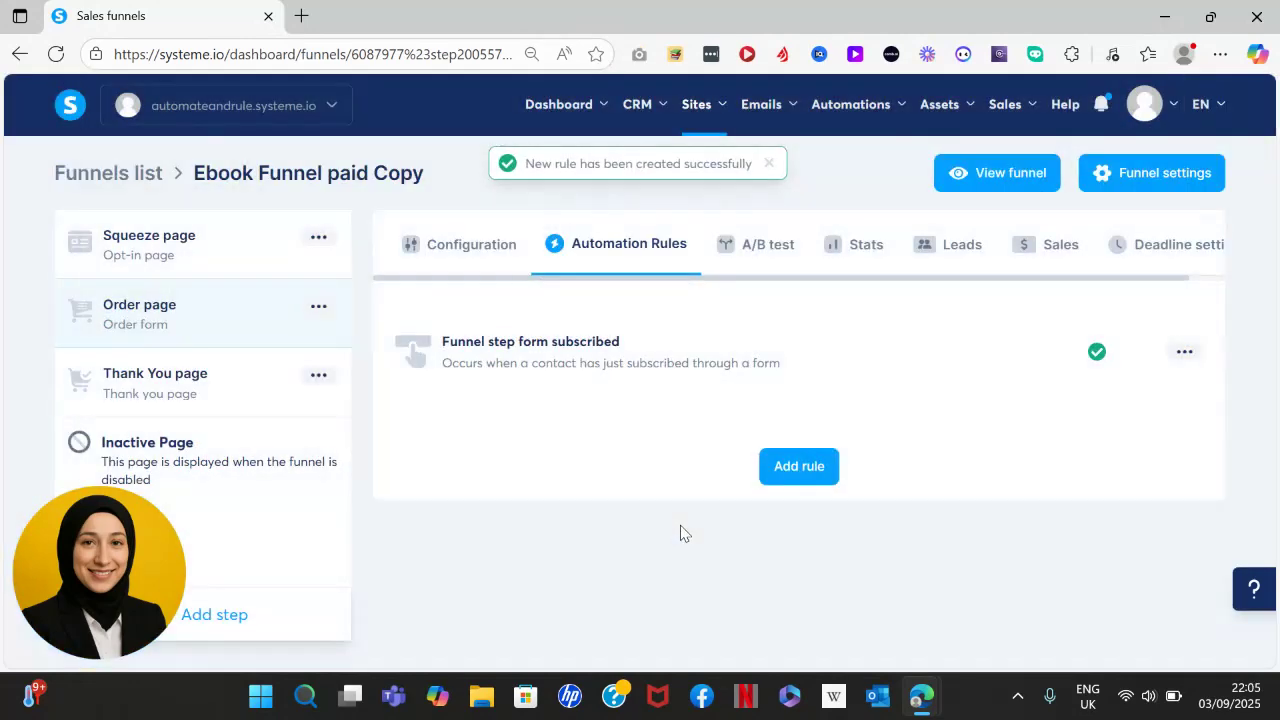
# Step: Start a second automation rule for the Order page with the "New sale" trigger
pyautogui.click(810, 477)
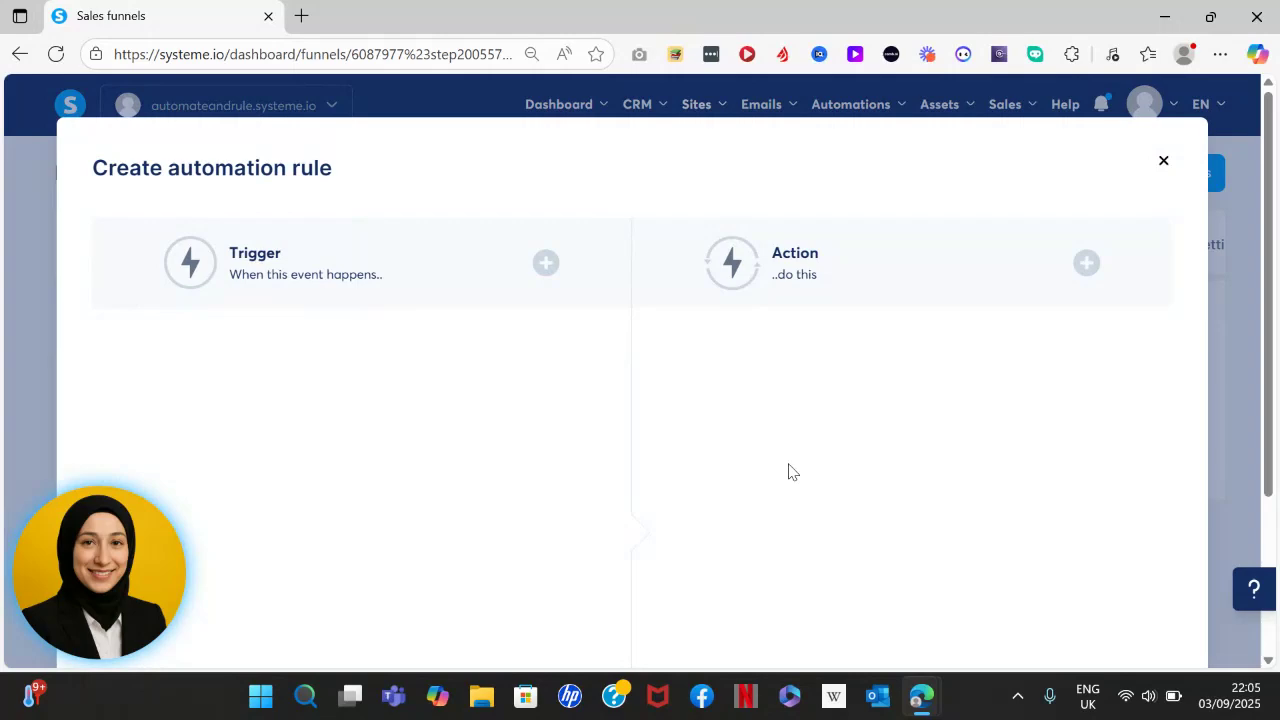
pyautogui.click(547, 266)
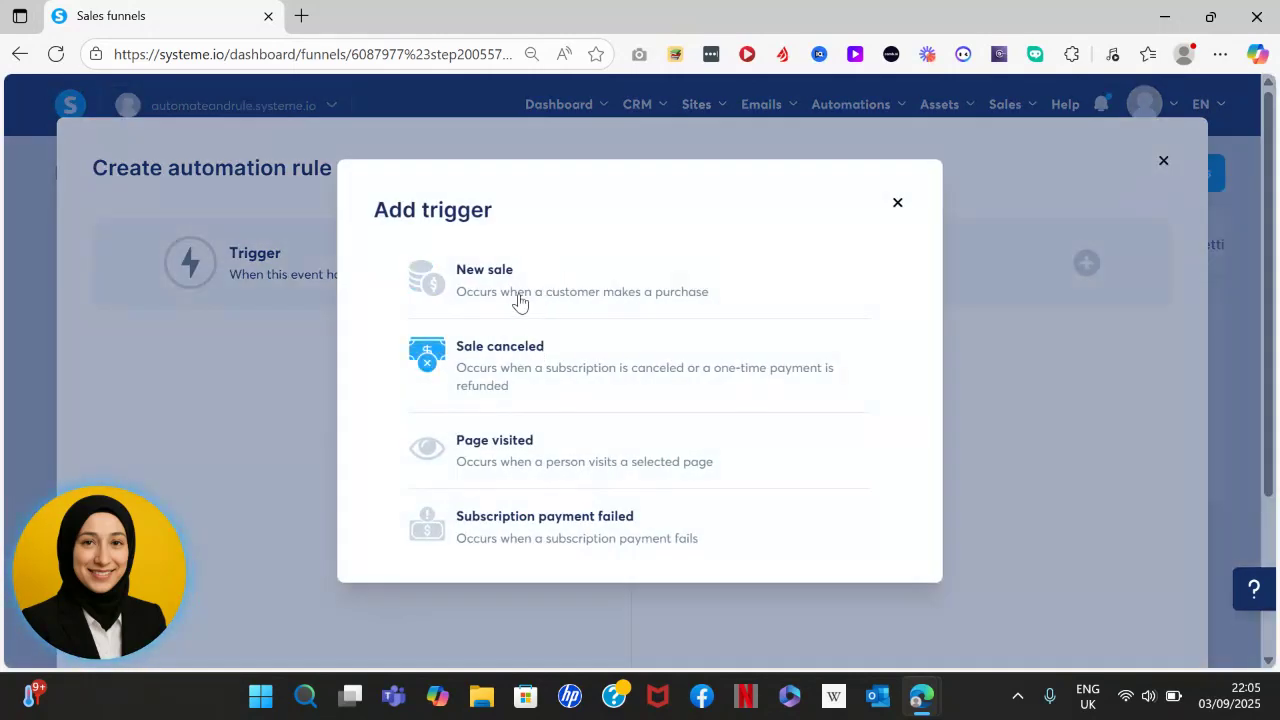
pyautogui.click(517, 295)
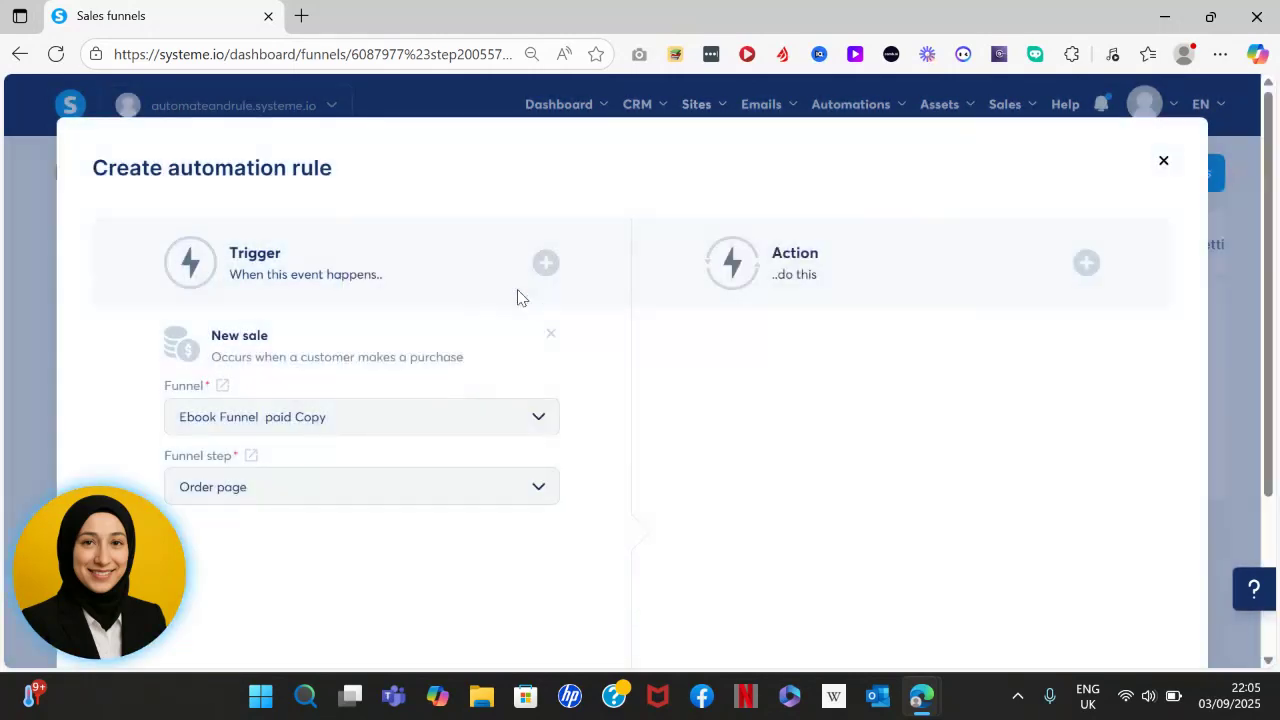
# Step: Add an "Add a tag" action with a newly created "Ebook Buyers" tag and save the rule
pyautogui.click(1087, 264)
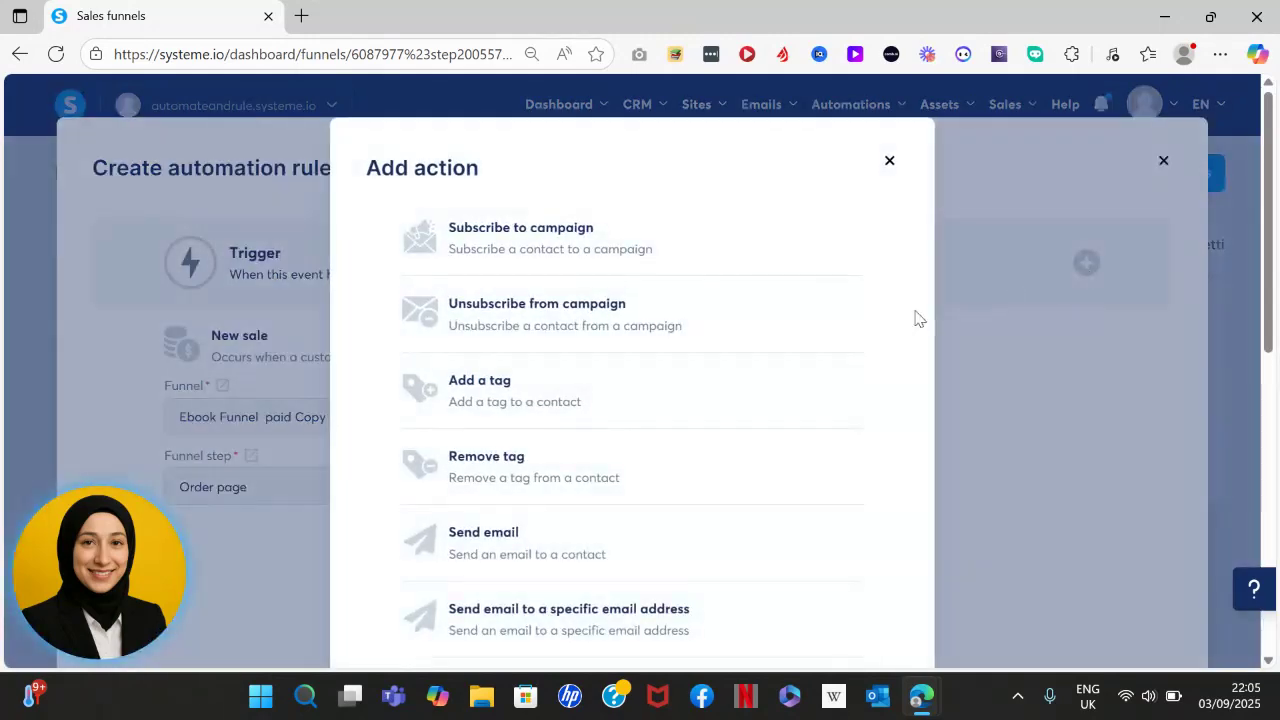
pyautogui.click(597, 400)
pyautogui.click(832, 428)
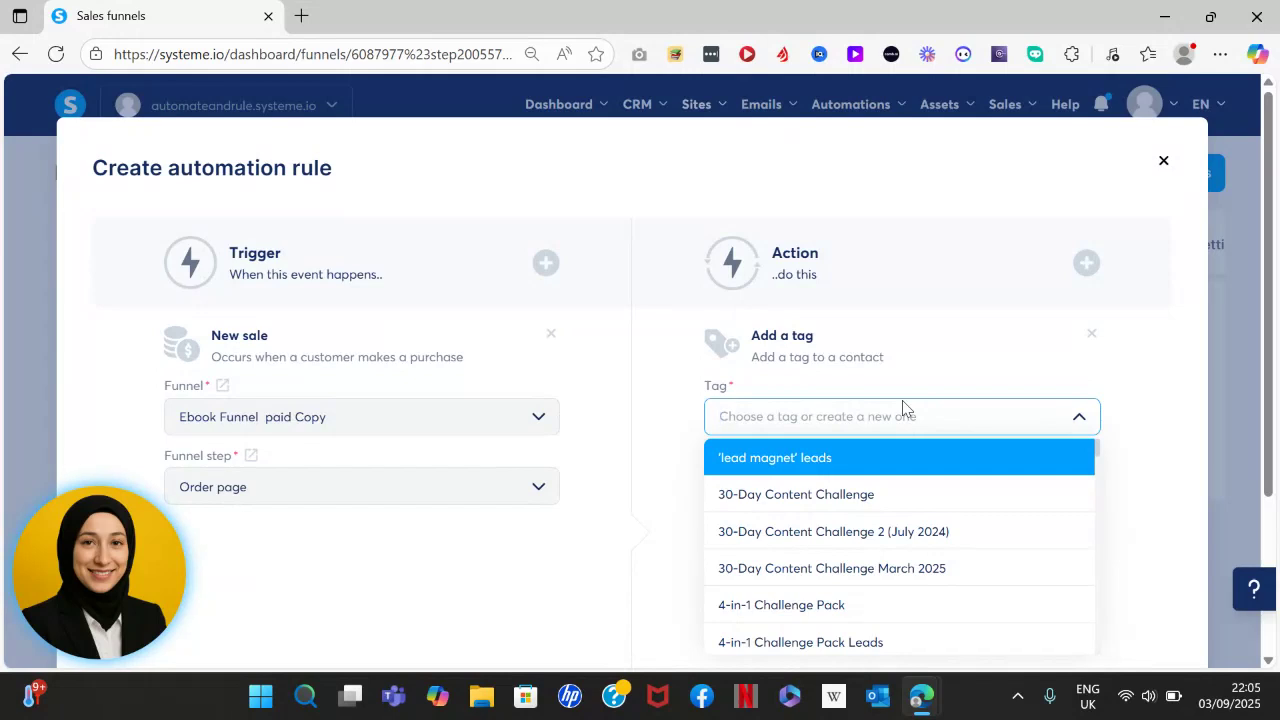
pyautogui.write('E')
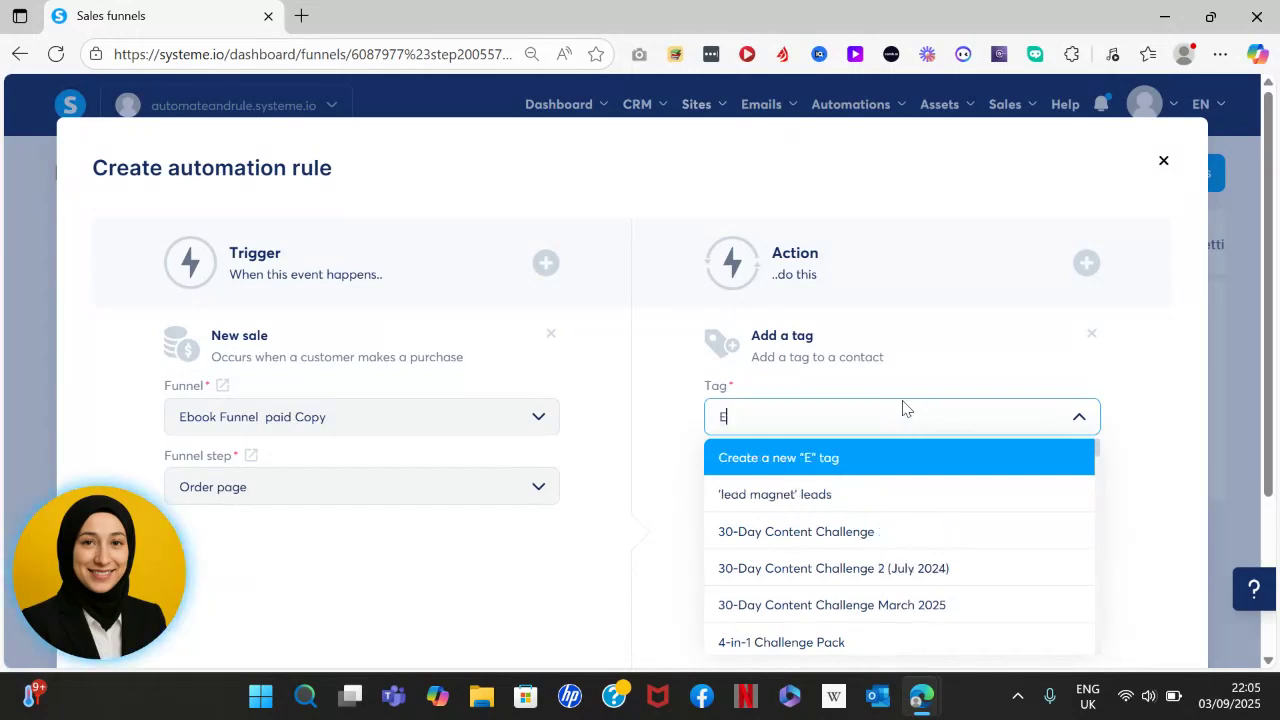
pyautogui.write('b')
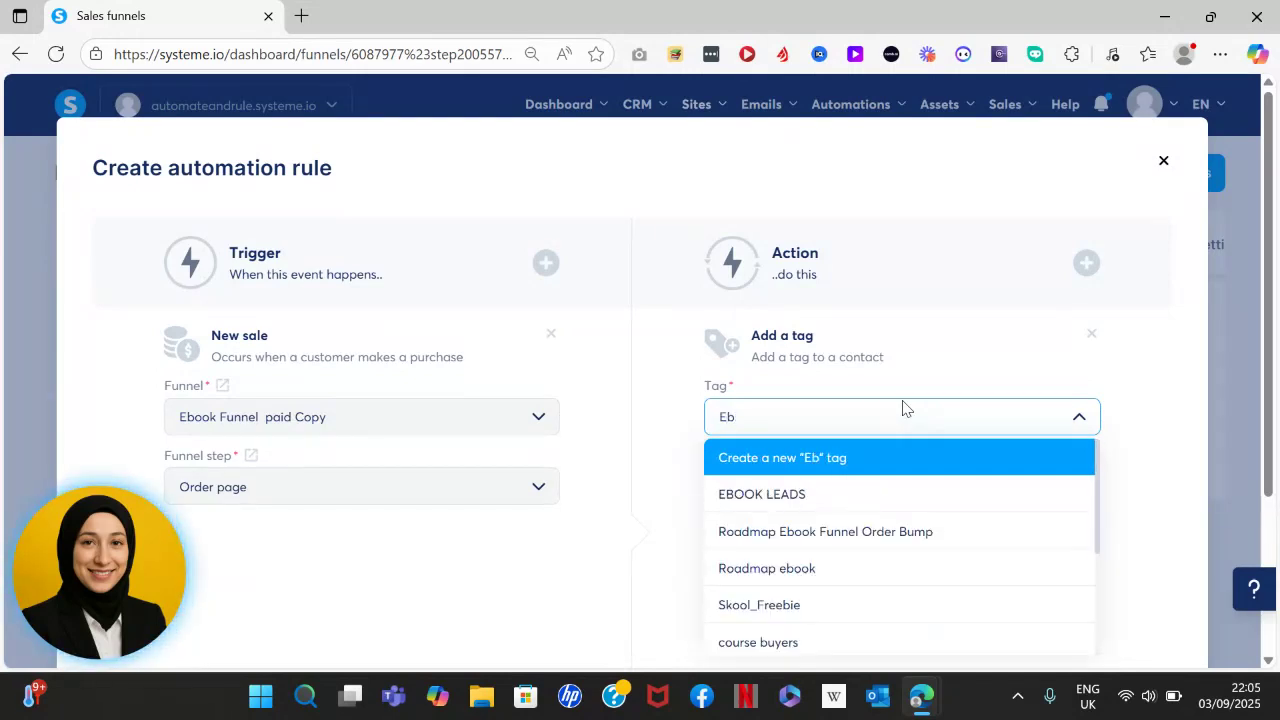
pyautogui.write('ook Purch')
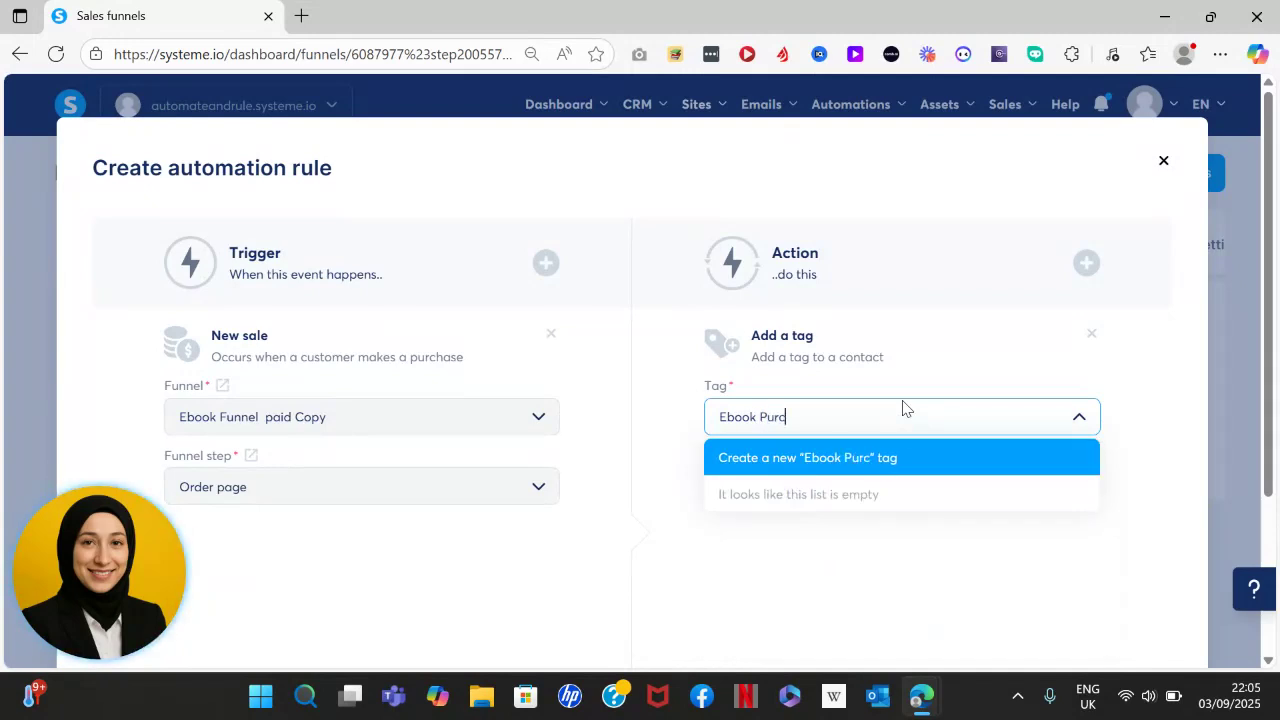
pyautogui.press('BackSpace')
pyautogui.press('BackSpace')
pyautogui.press('BackSpace')
pyautogui.press('BackSpace')
pyautogui.press('BackSpace')
pyautogui.press('BackSpace')
pyautogui.write('Buyer')
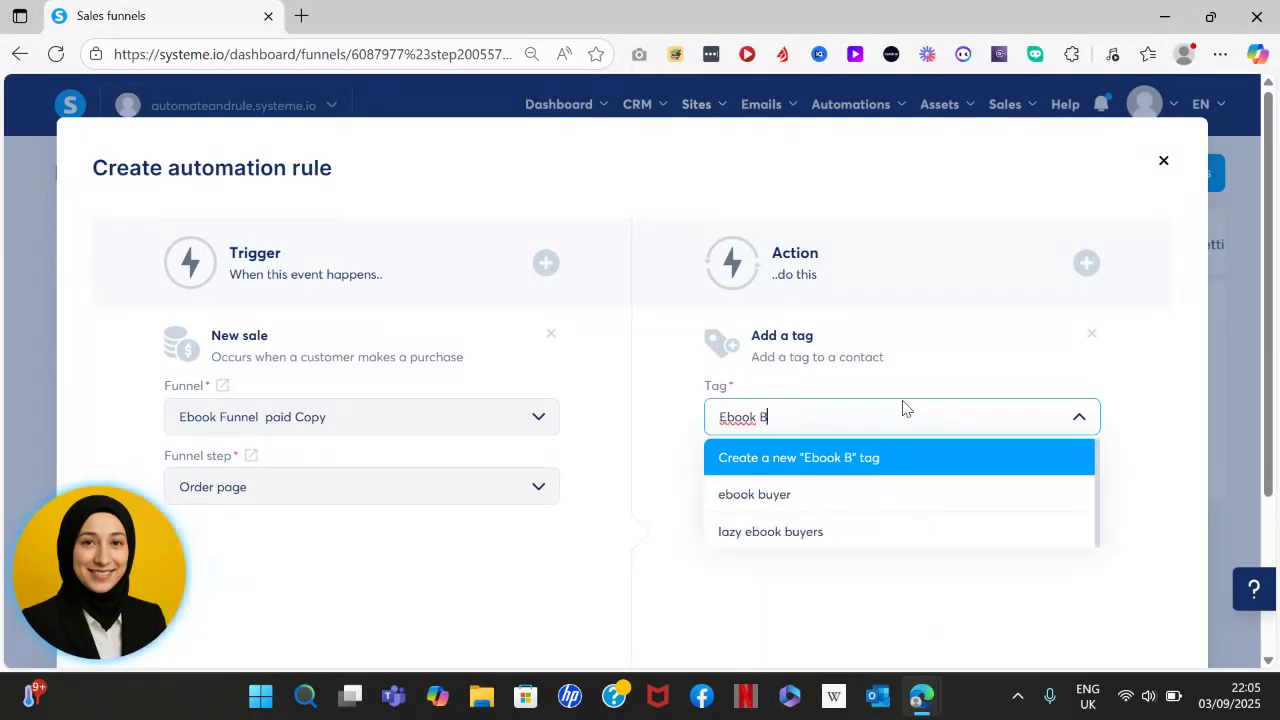
pyautogui.click(912, 462)
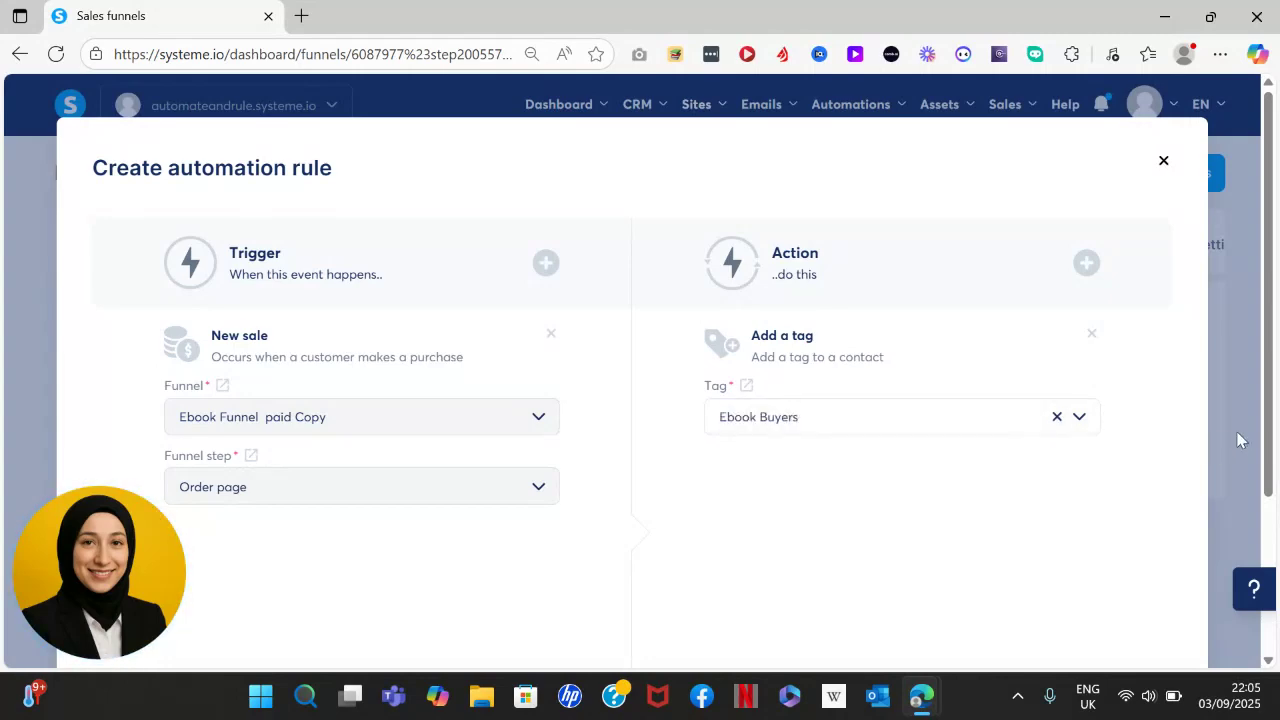
pyautogui.moveTo(1268, 440); pyautogui.dragTo(1278, 597)
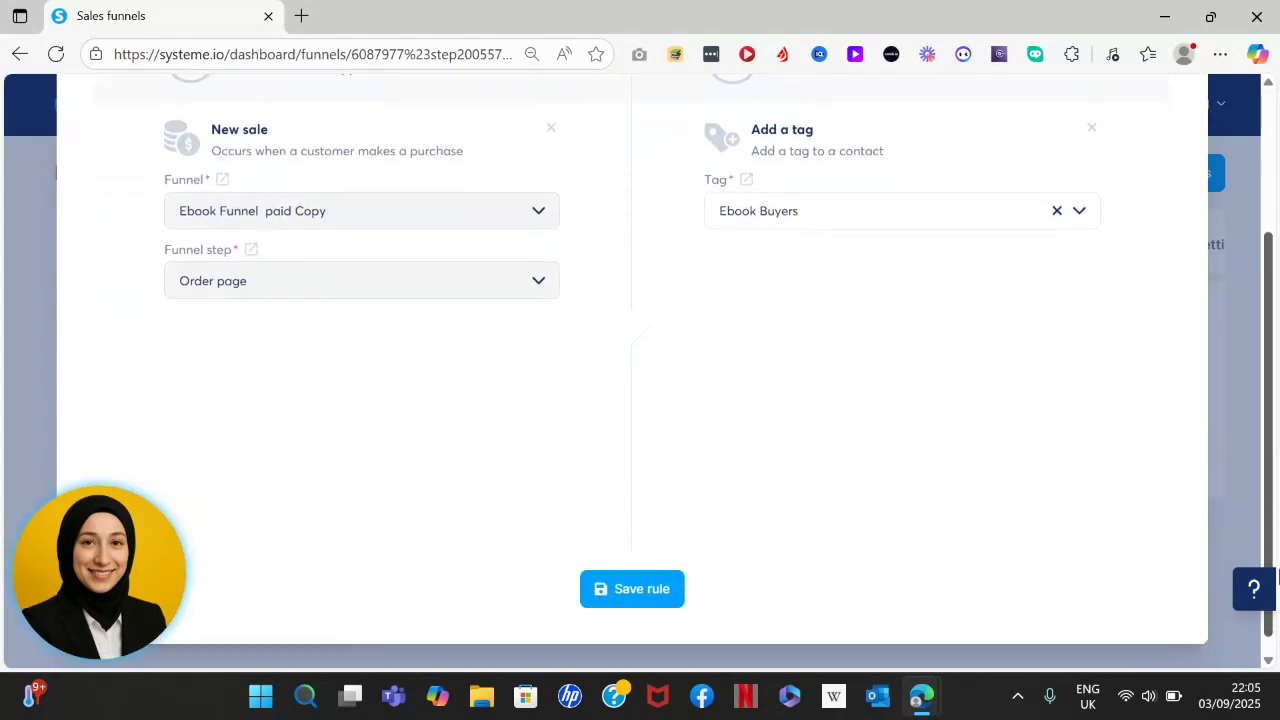
pyautogui.click(631, 599)
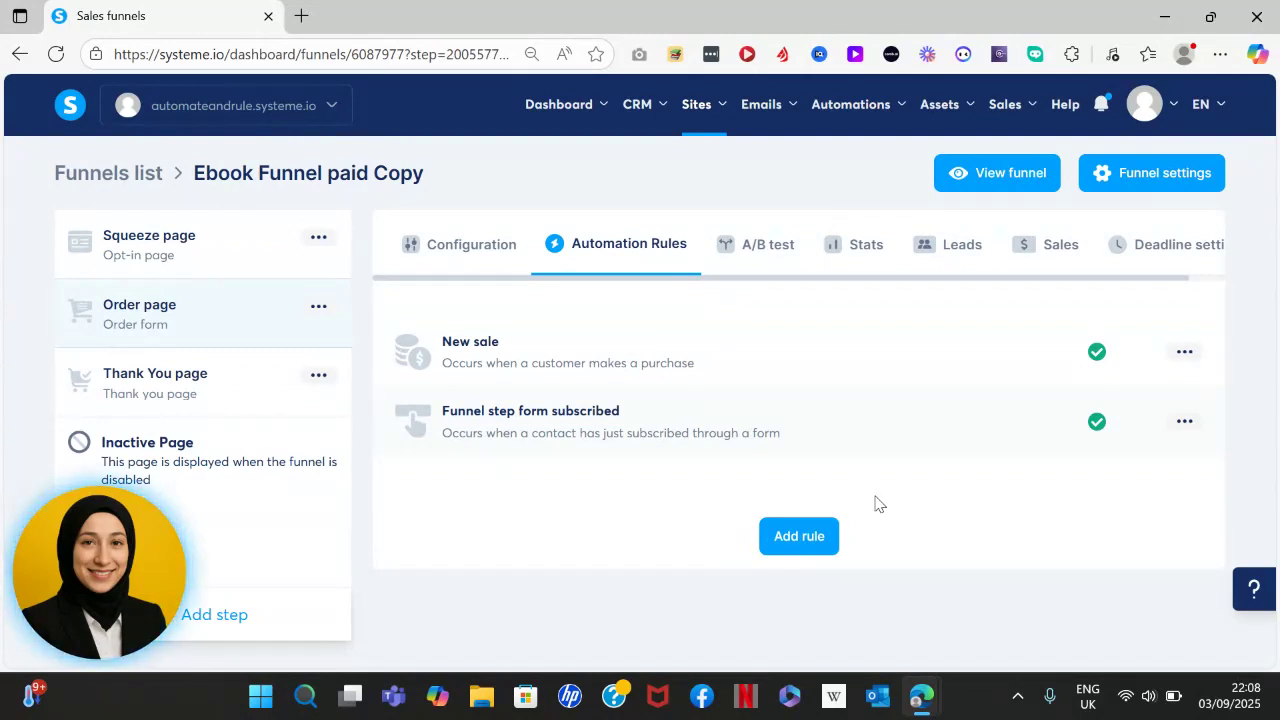
pyautogui.moveTo(771, 106)
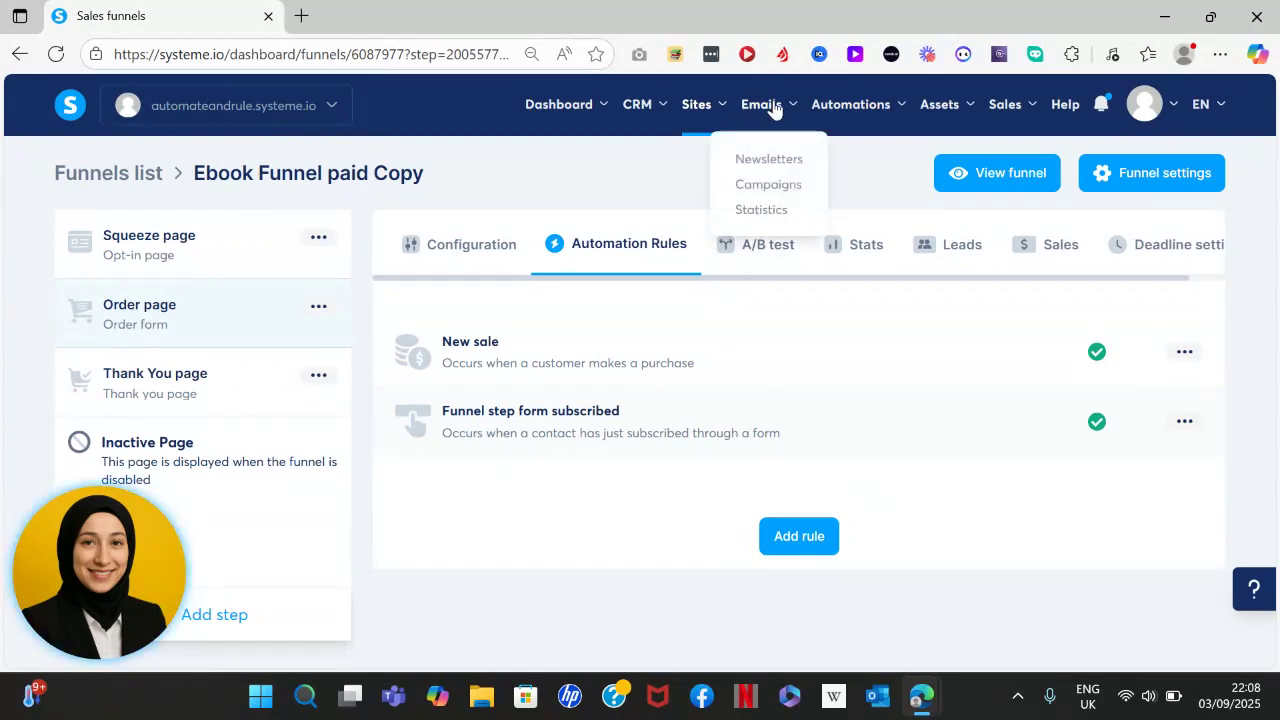
pyautogui.click(768, 184)
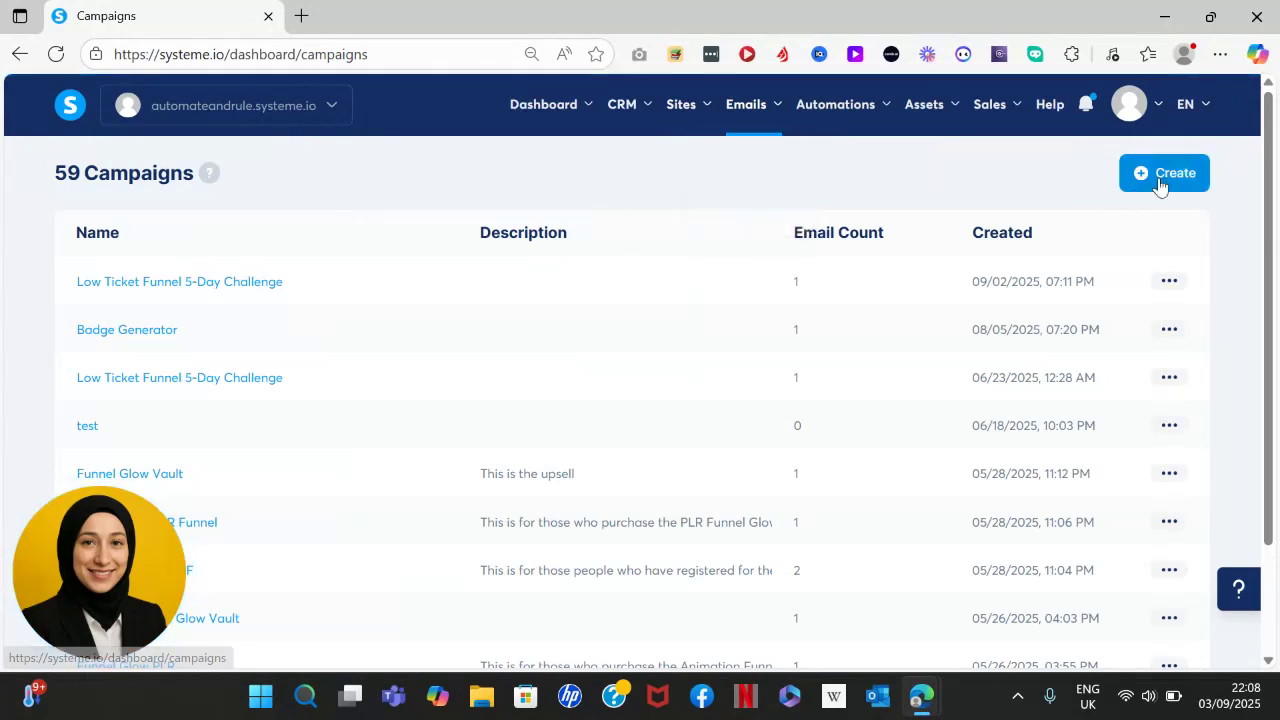
pyautogui.click(1160, 178)
pyautogui.click(827, 268)
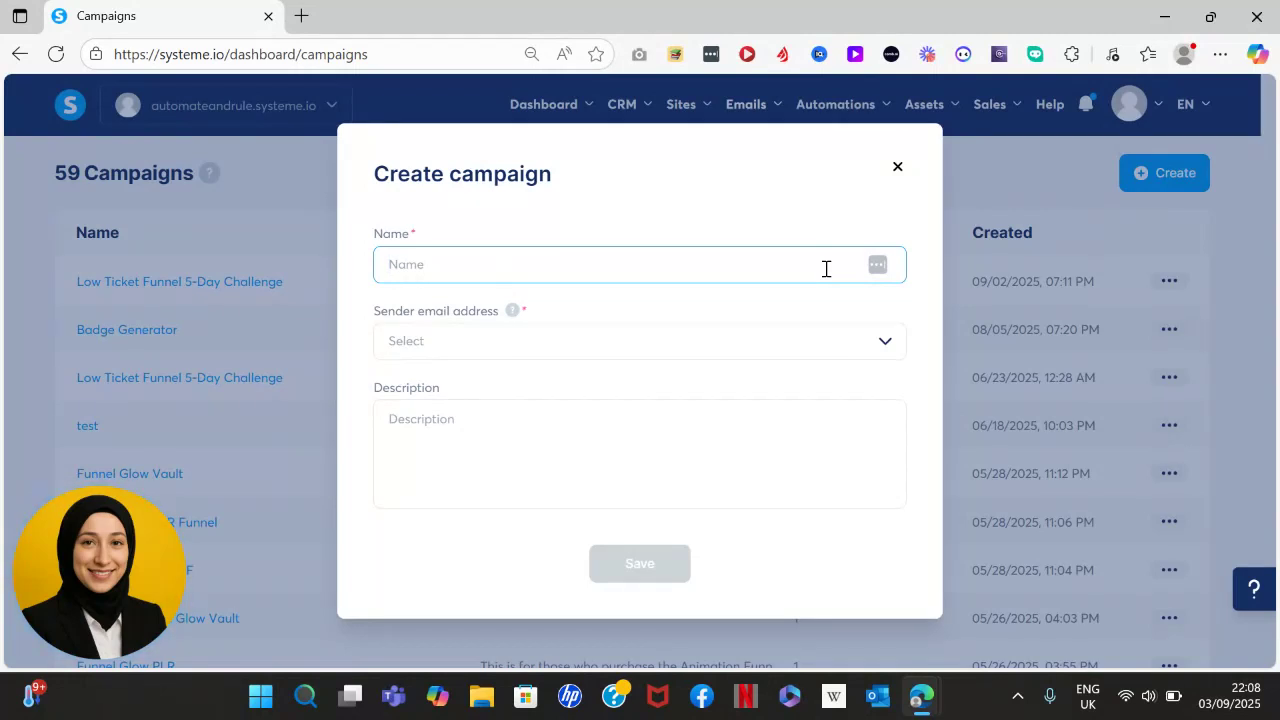
pyautogui.write('Abando')
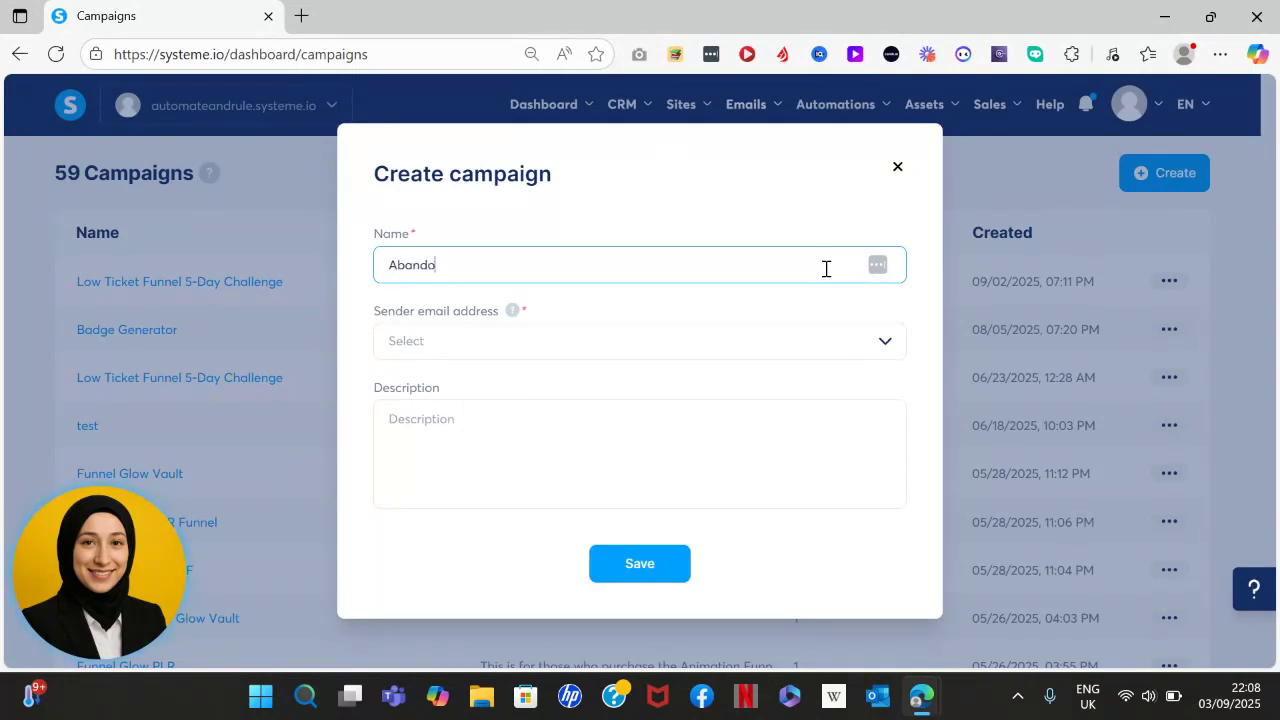
pyautogui.write('nment Campaign')
pyautogui.click(897, 166)
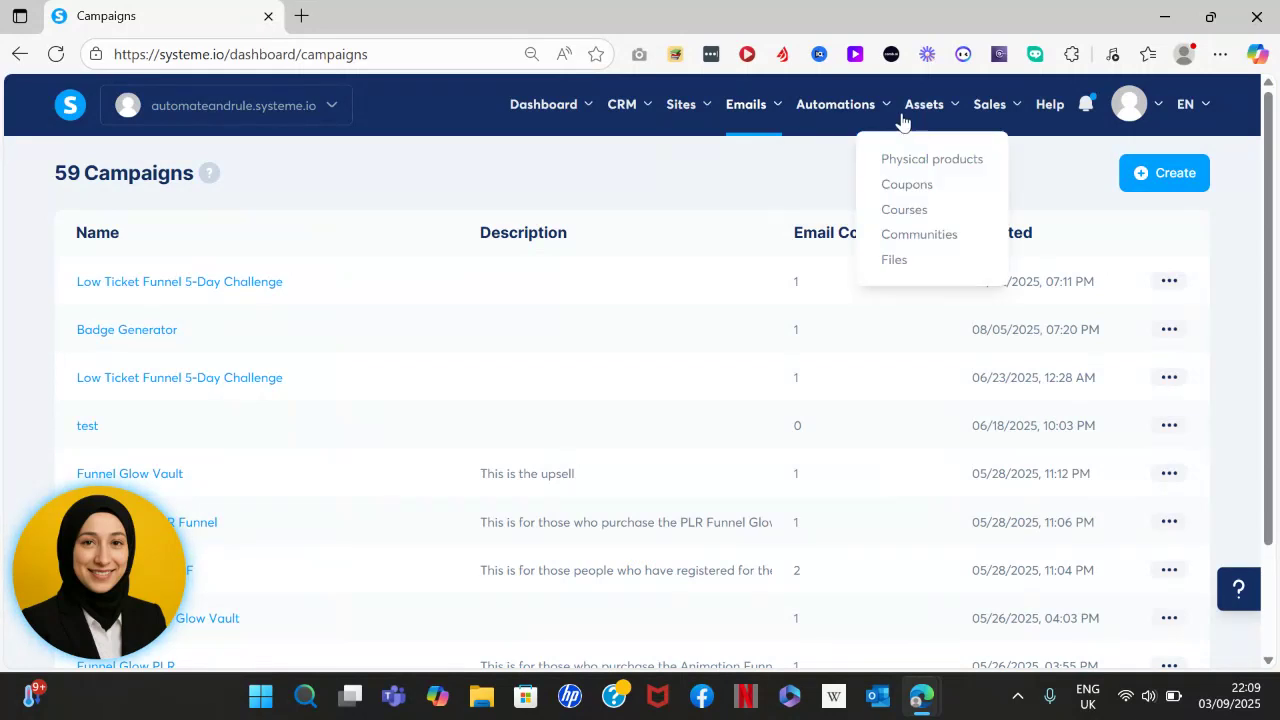
# Step: Create a new automation workflow named "Abandonment Sequece"
pyautogui.moveTo(887, 119)
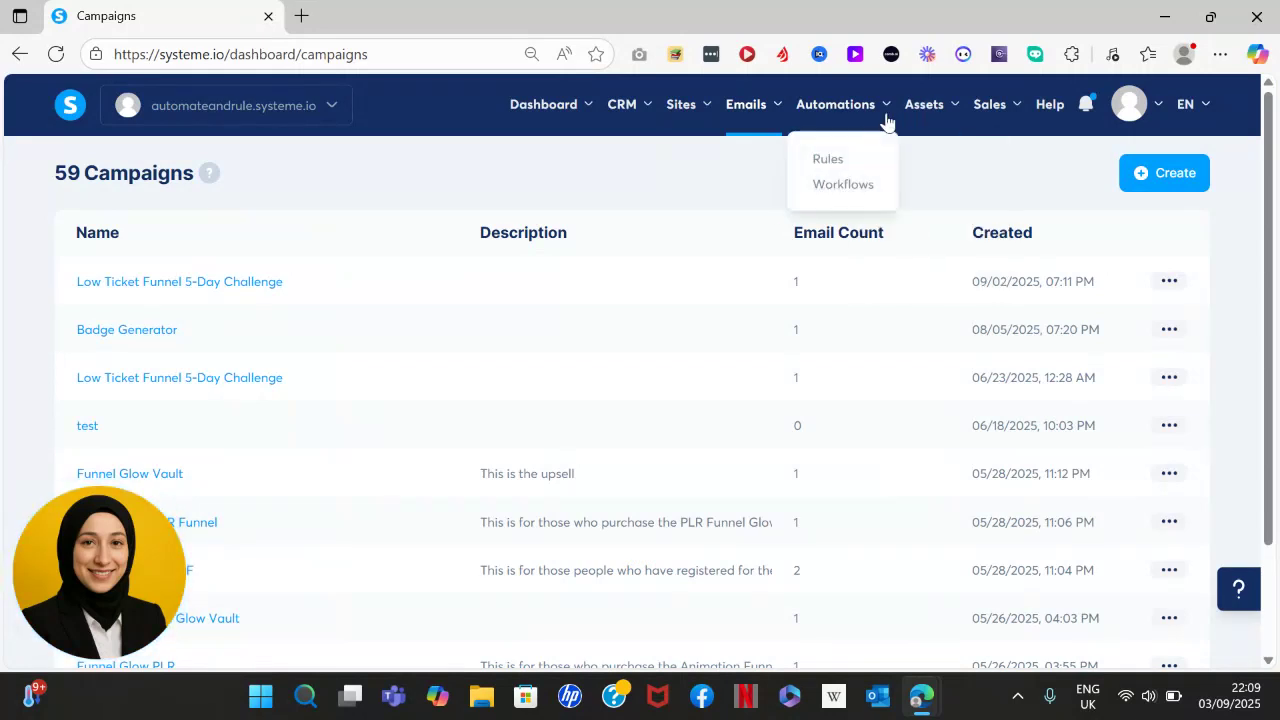
pyautogui.click(850, 188)
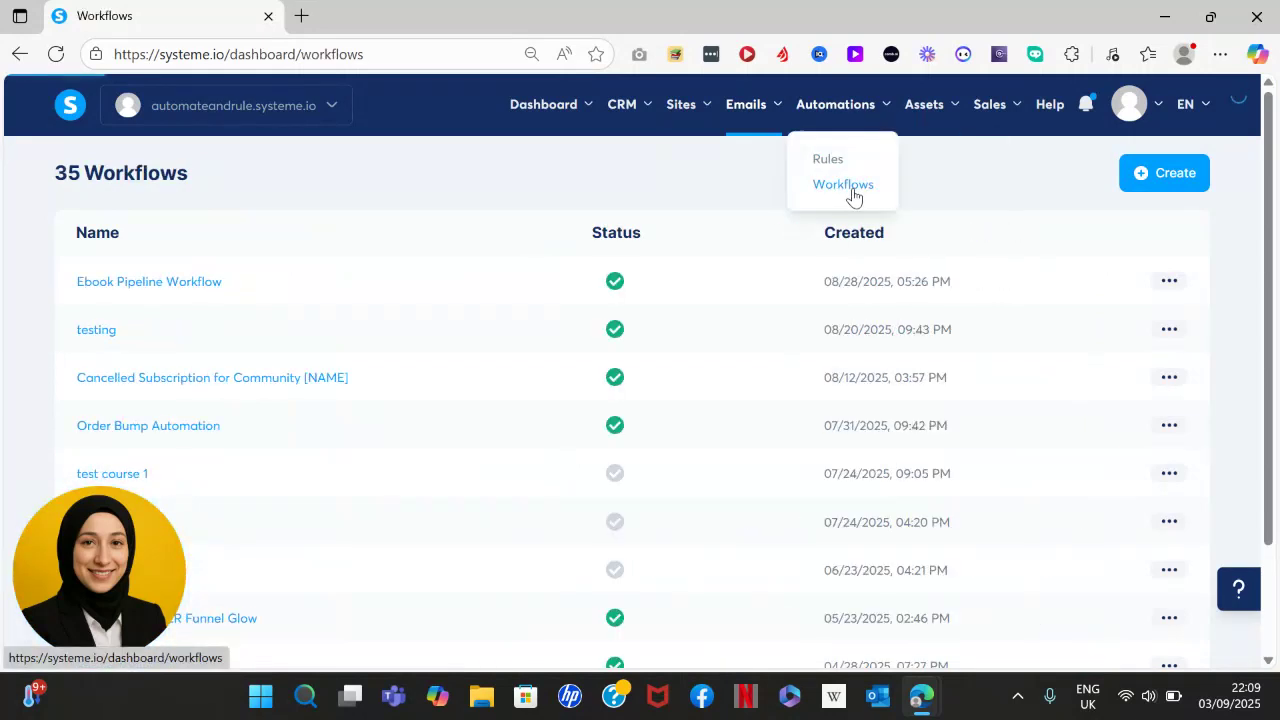
pyautogui.click(1135, 187)
pyautogui.click(614, 377)
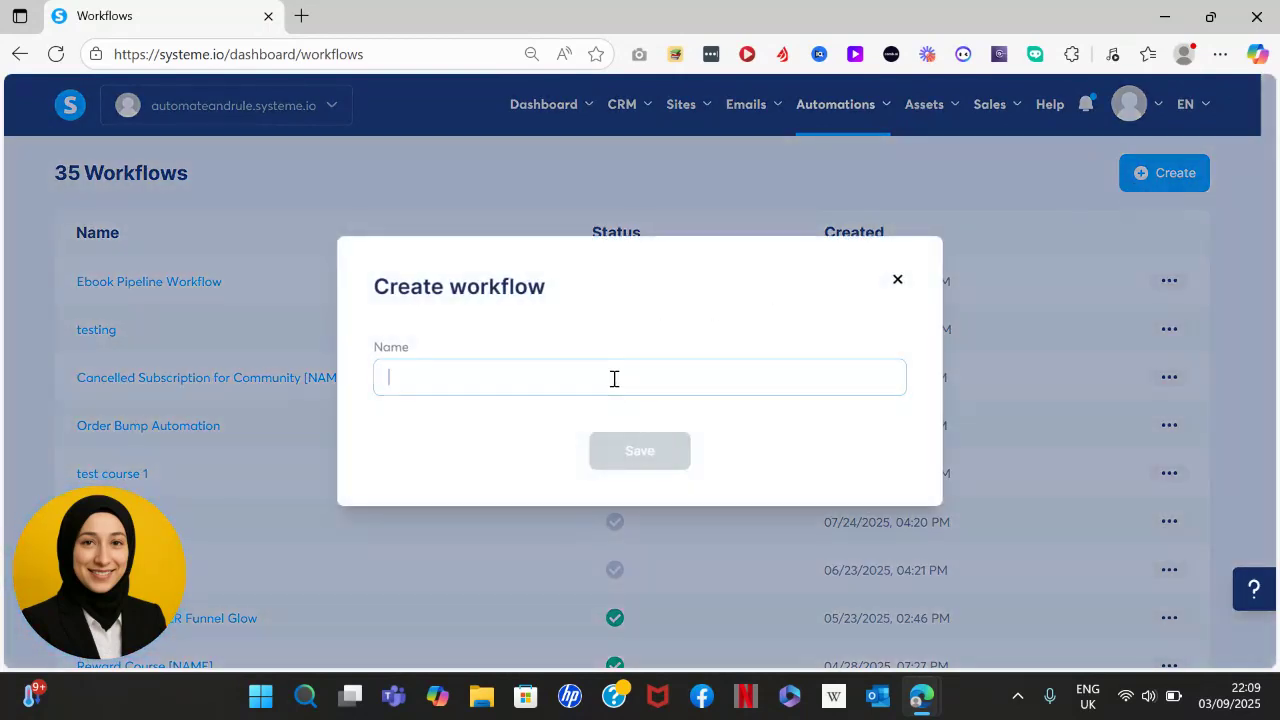
pyautogui.write('Abo')
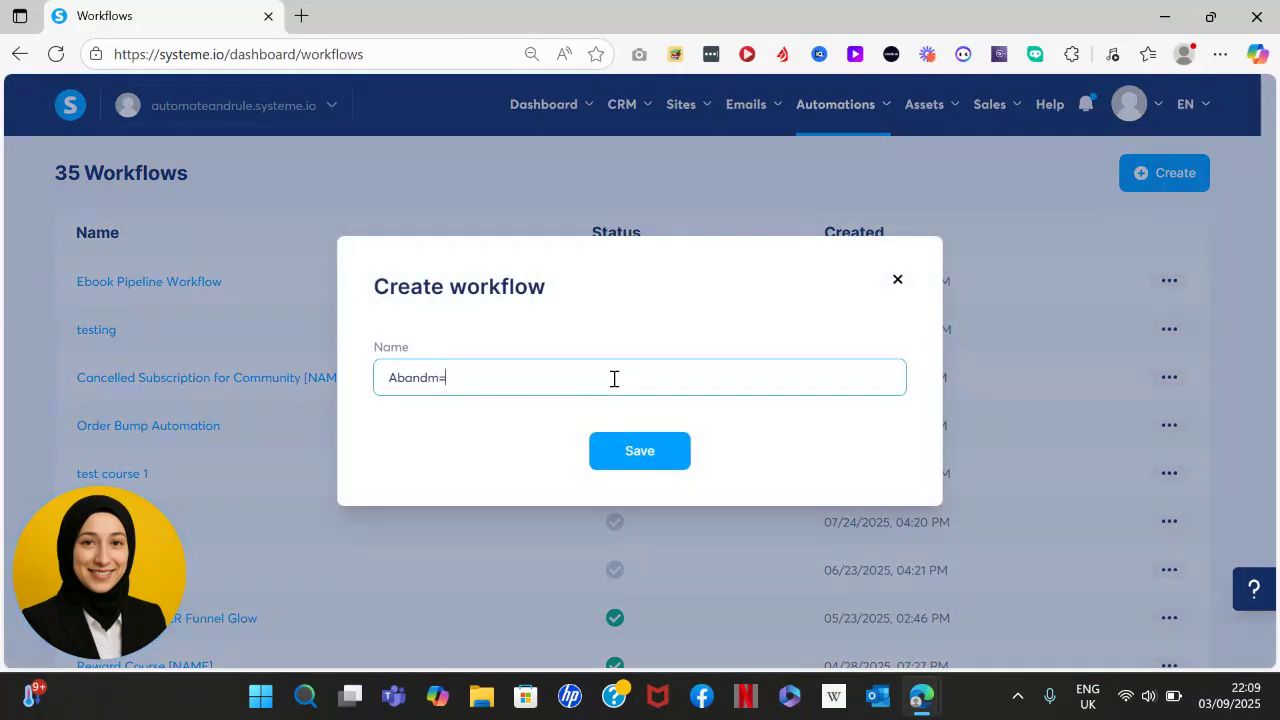
pyautogui.press('BackSpace')
pyautogui.press('BackSpace')
pyautogui.write('onment Sequ')
pyautogui.click(644, 454)
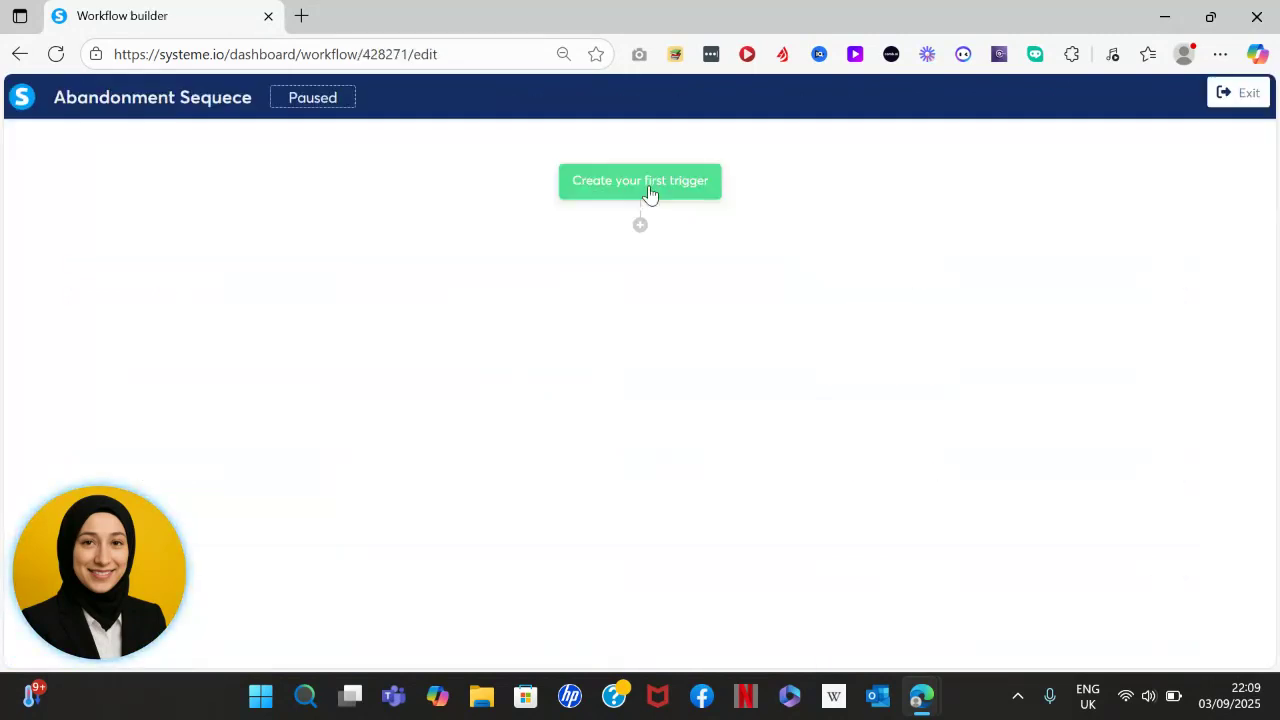
# Step: Create the workflow's first trigger as "Tag added" with the EBOOK LEADS tag
pyautogui.click(648, 190)
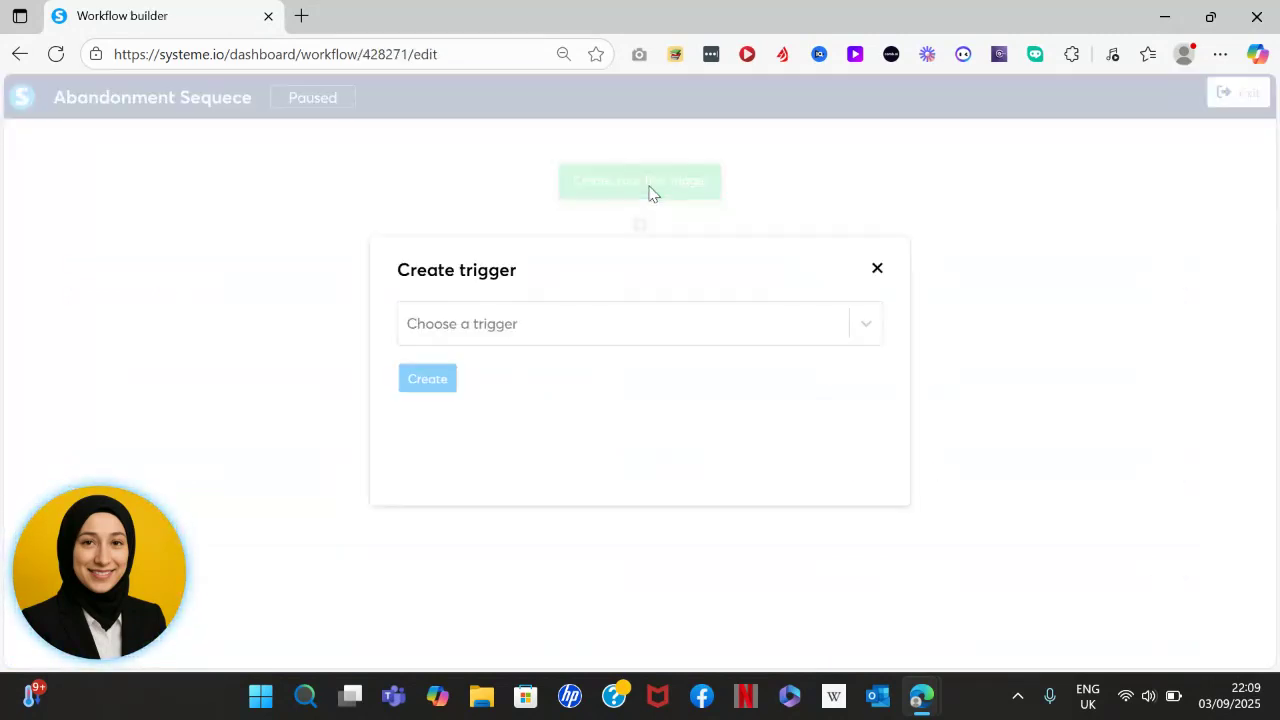
pyautogui.click(676, 330)
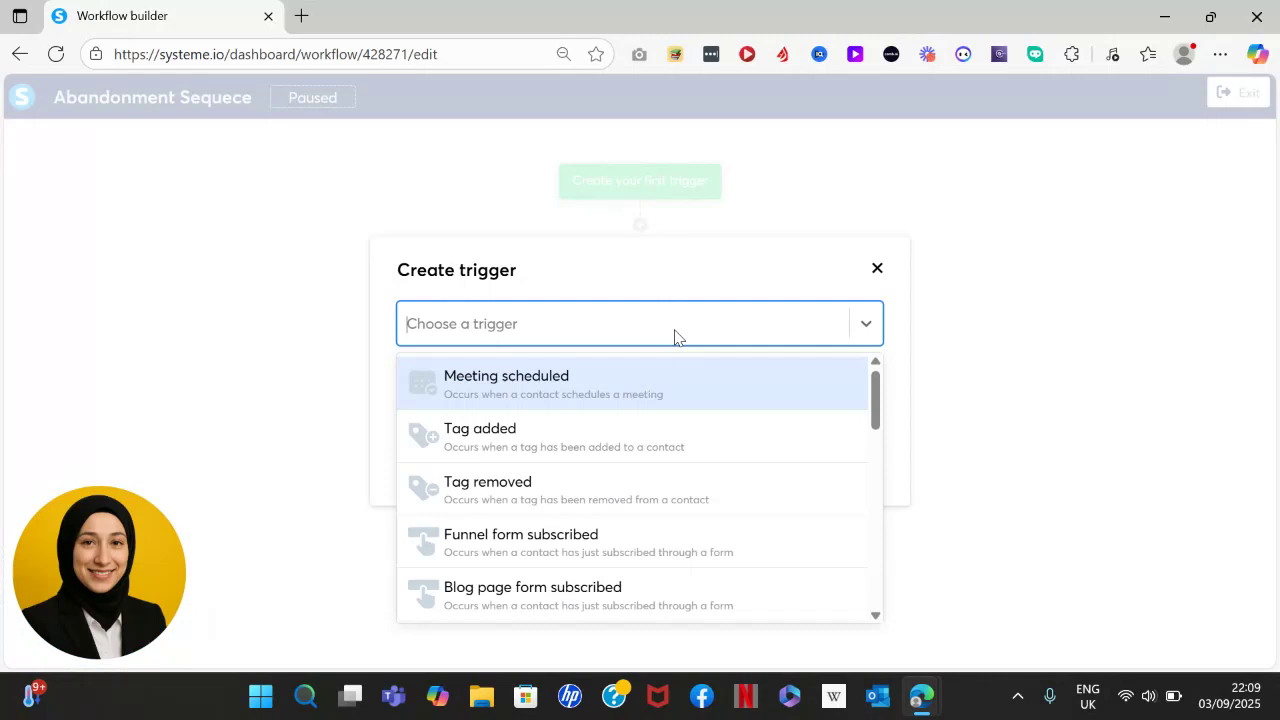
pyautogui.click(636, 445)
pyautogui.click(610, 378)
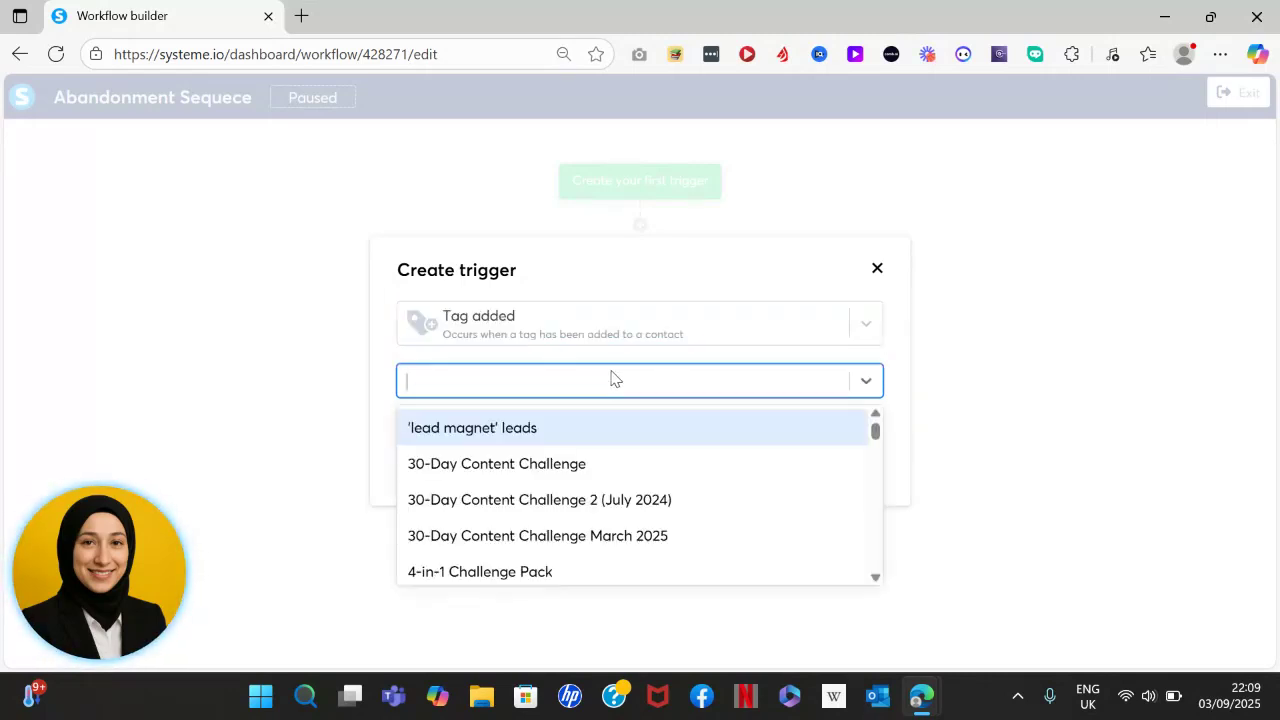
pyautogui.write('eboo')
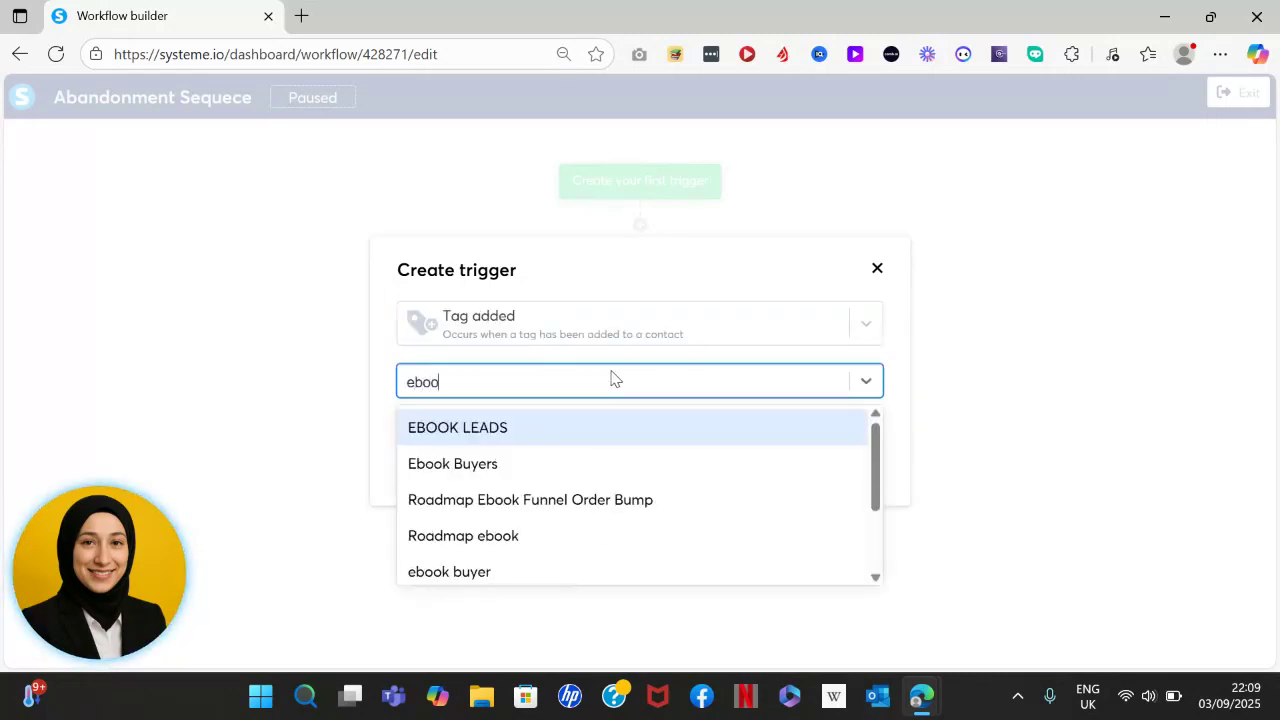
pyautogui.click(611, 428)
pyautogui.click(443, 433)
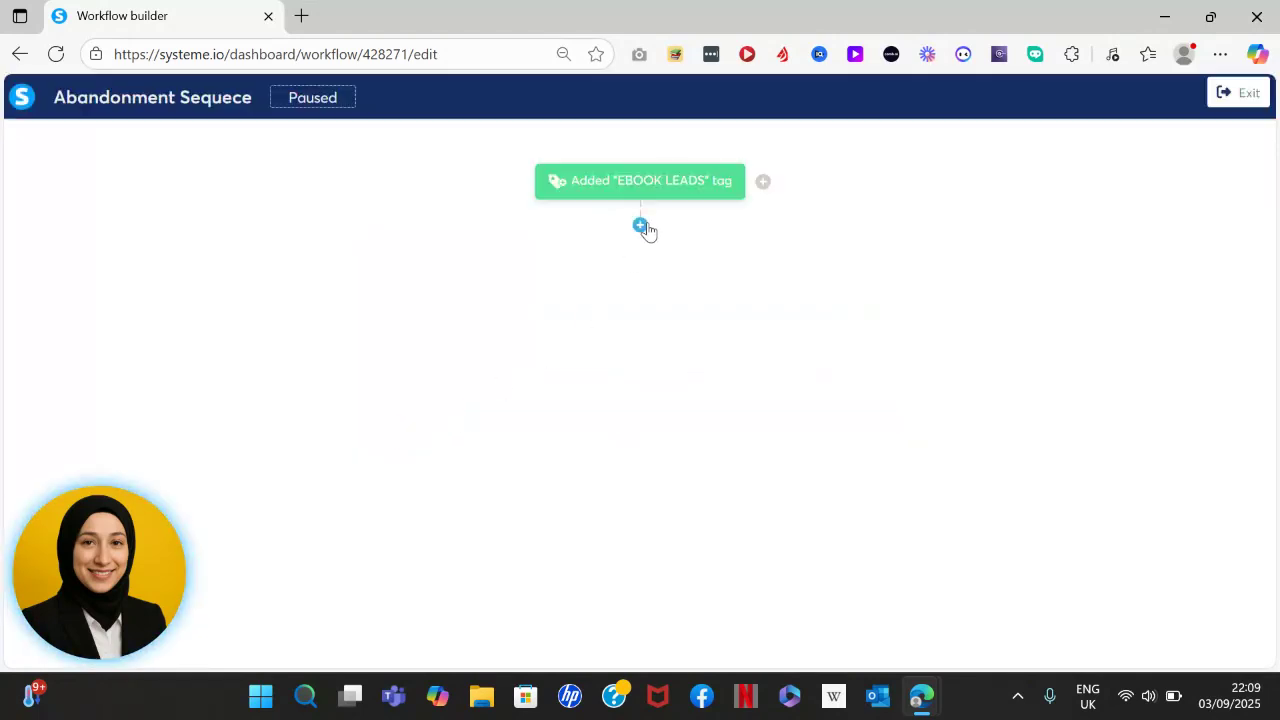
# Step: Add a 10-minute delay below the EBOOK LEADS trigger
pyautogui.click(643, 227)
pyautogui.click(880, 241)
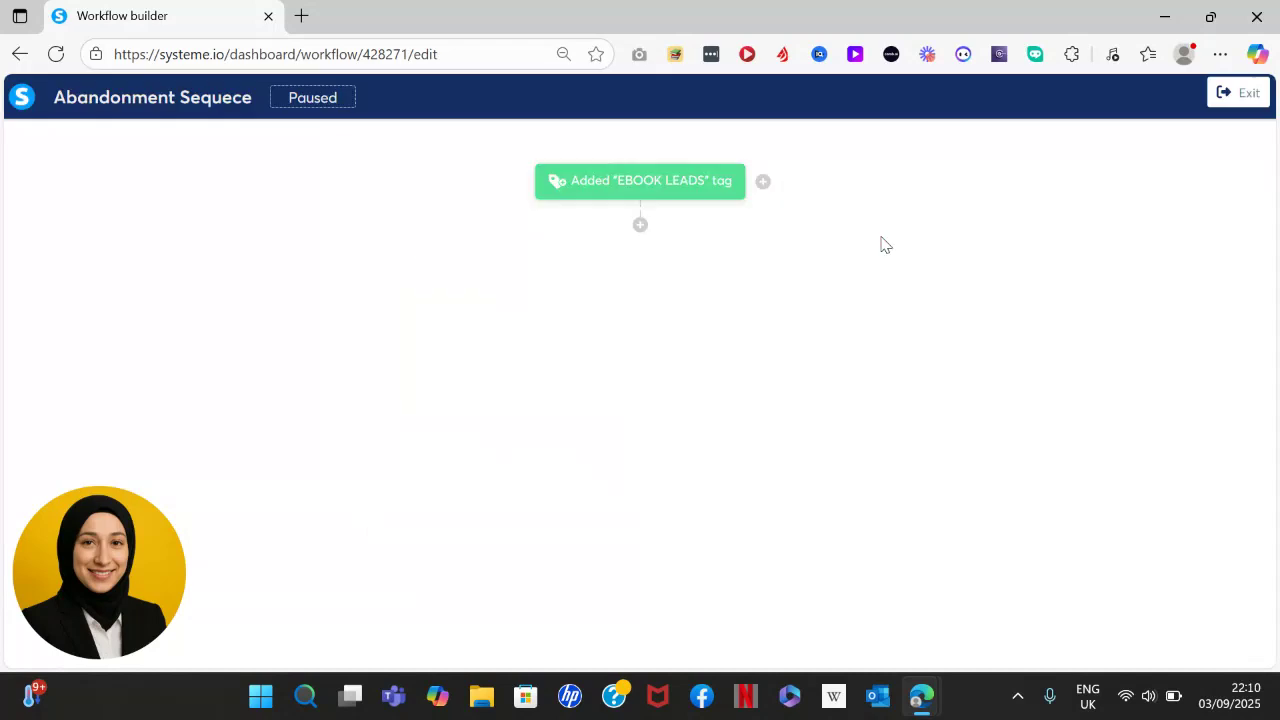
pyautogui.click(640, 228)
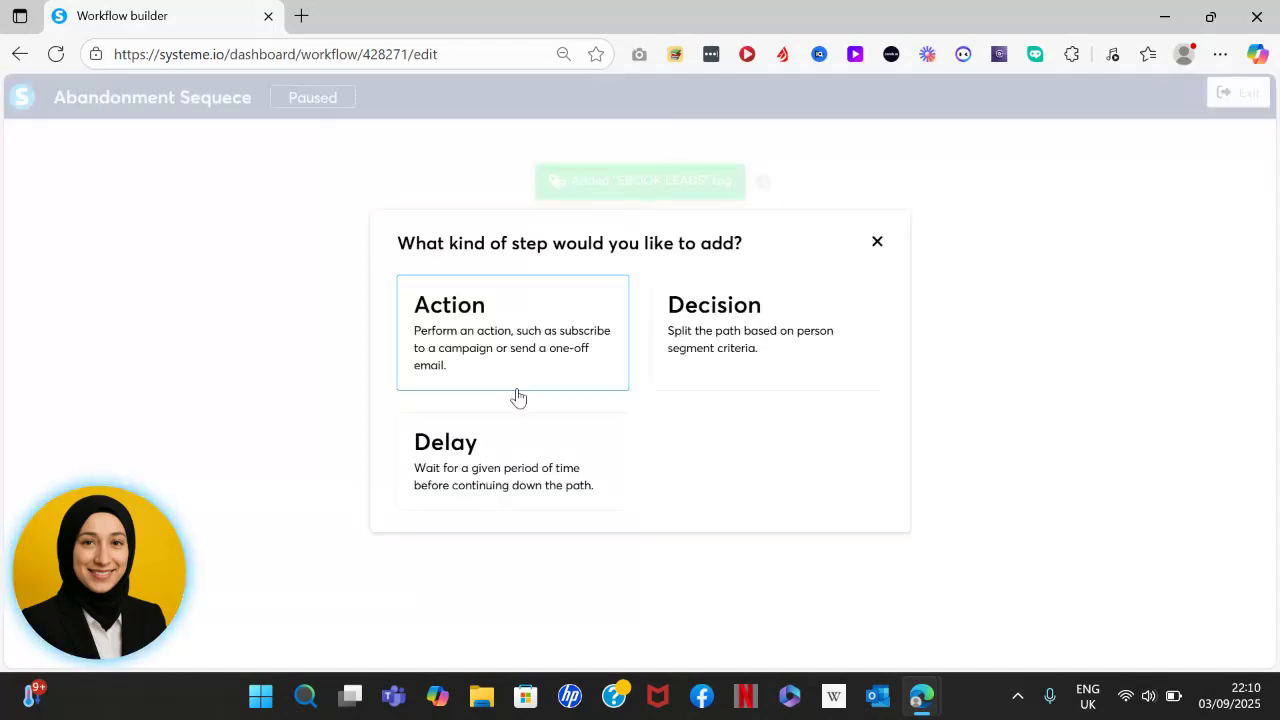
pyautogui.click(506, 465)
pyautogui.click(521, 350)
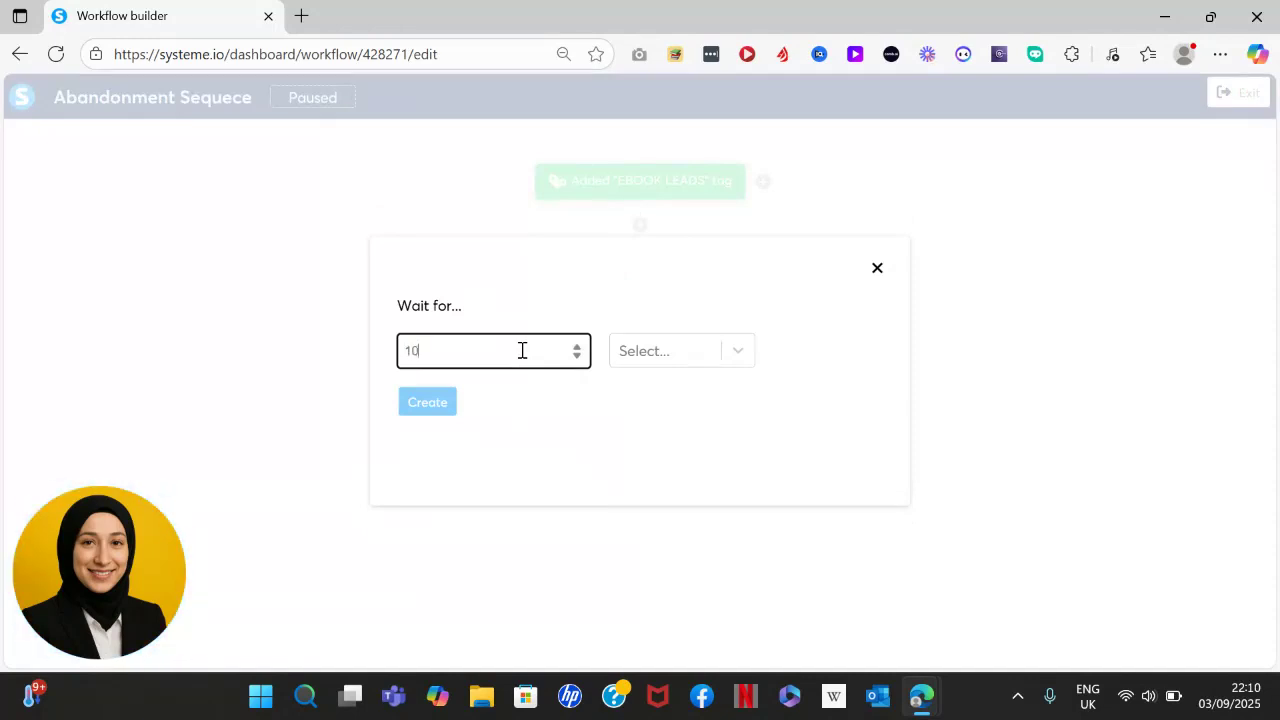
pyautogui.click(740, 350)
pyautogui.click(690, 392)
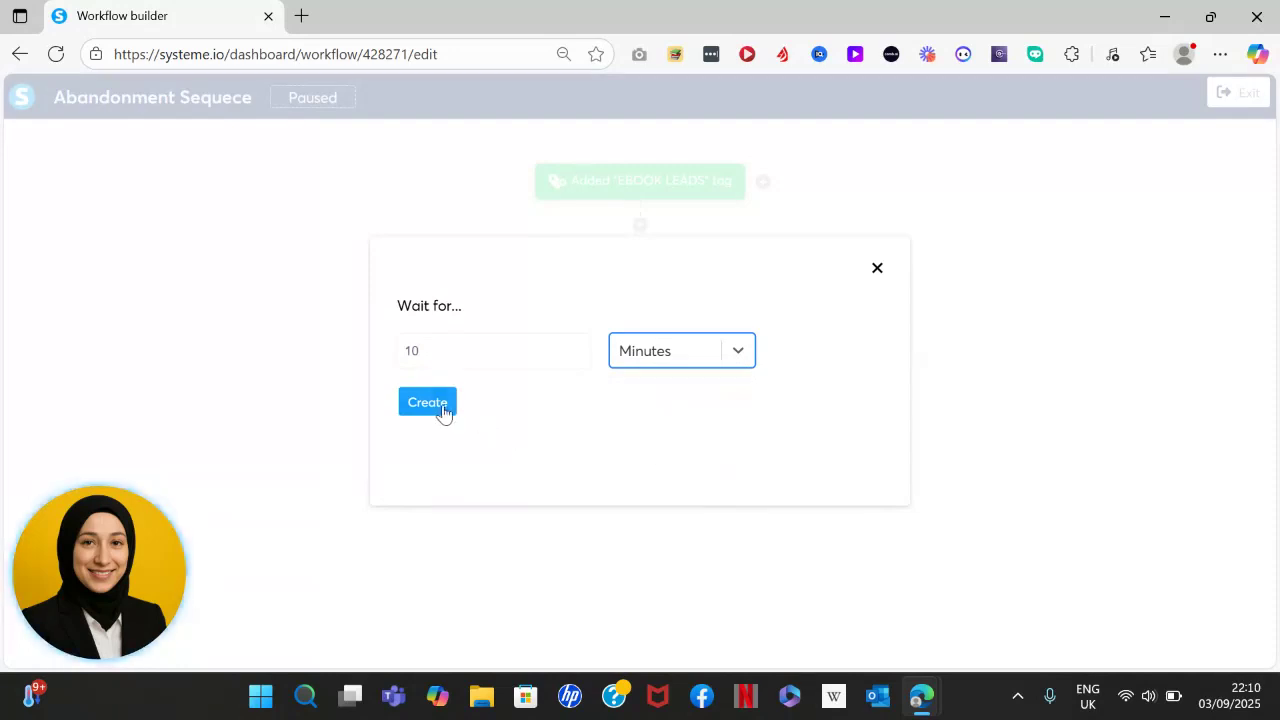
pyautogui.click(429, 404)
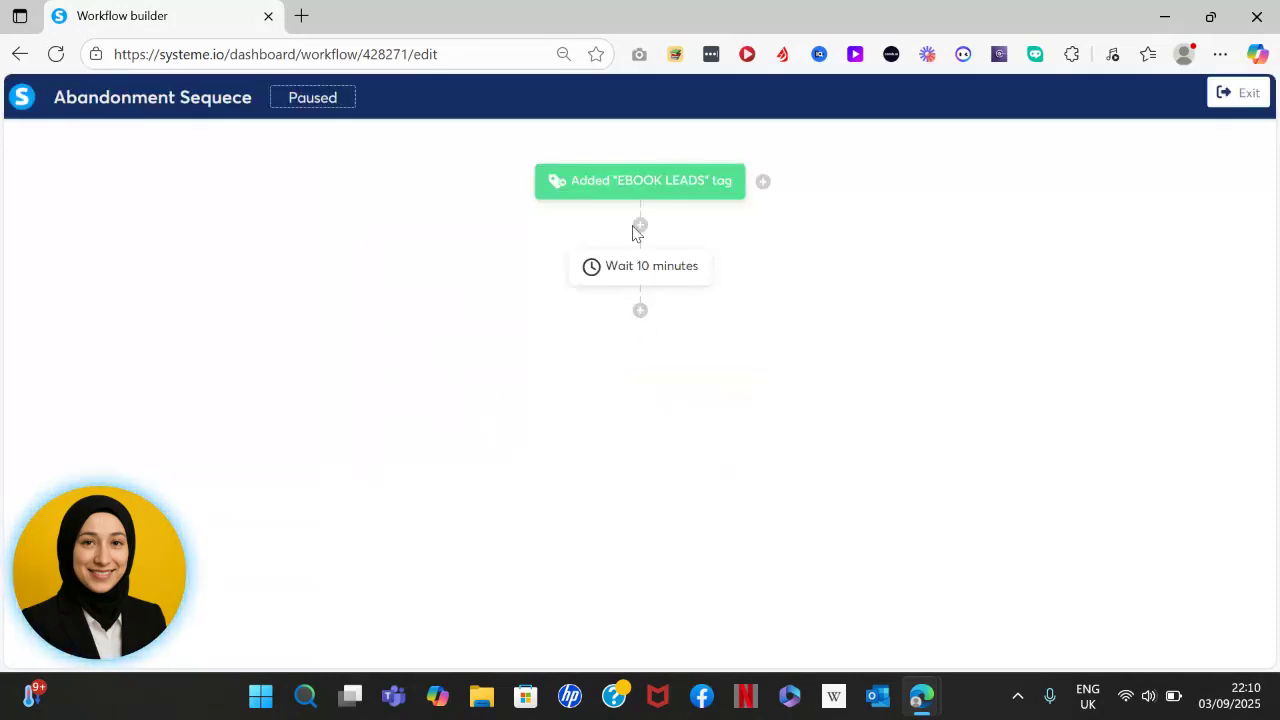
# Step: Add a decision below the delay that checks whether the contact is tagged with "Ebook Buyers"
pyautogui.moveTo(694, 266)
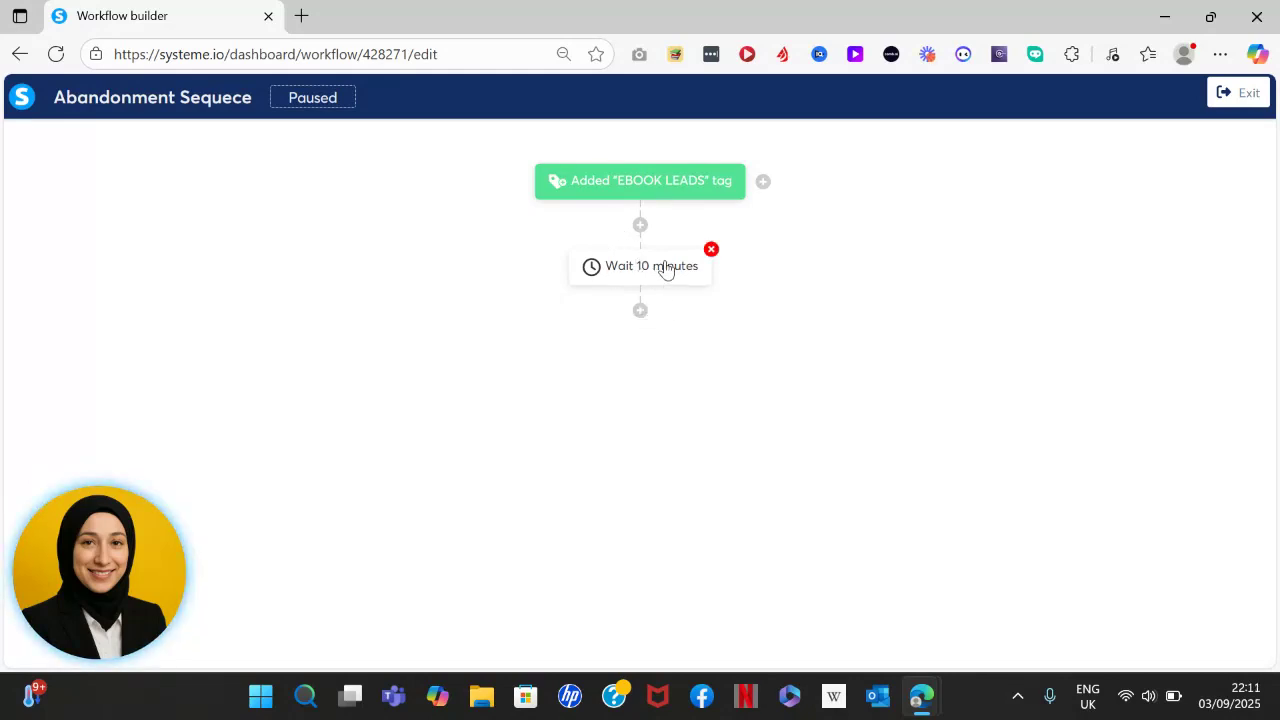
pyautogui.click(640, 311)
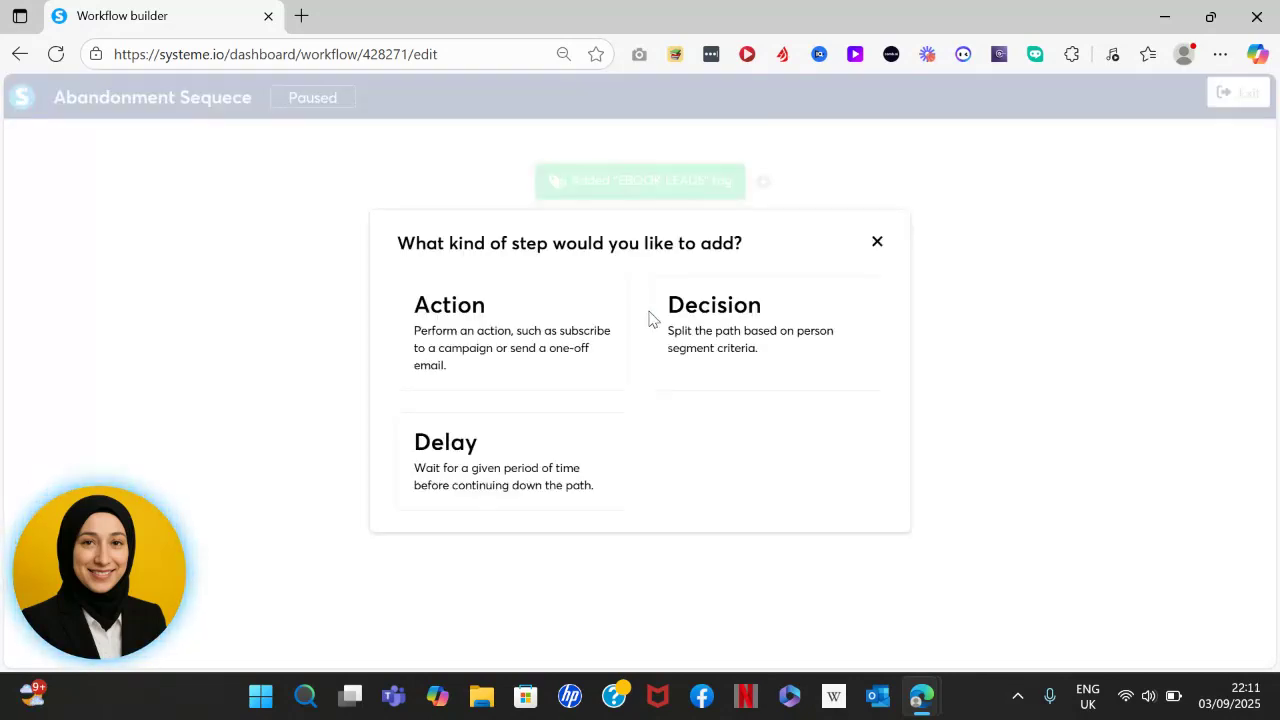
pyautogui.click(695, 337)
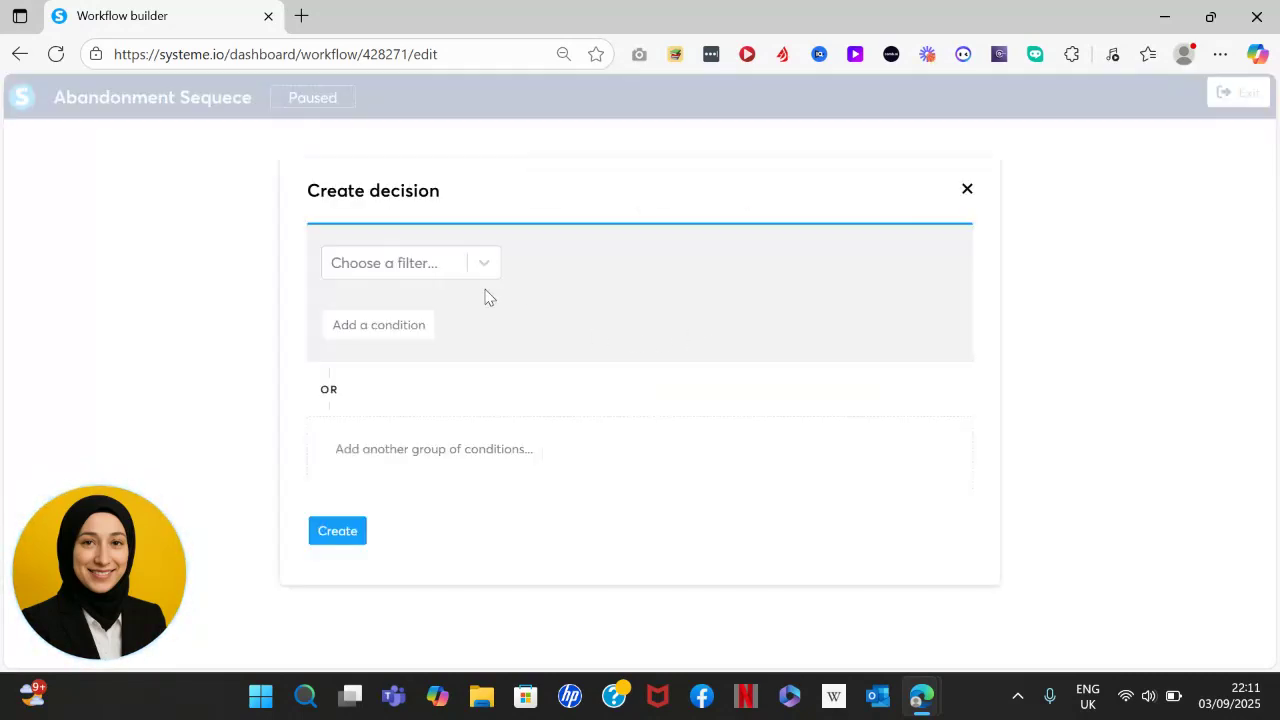
pyautogui.click(443, 268)
pyautogui.click(404, 355)
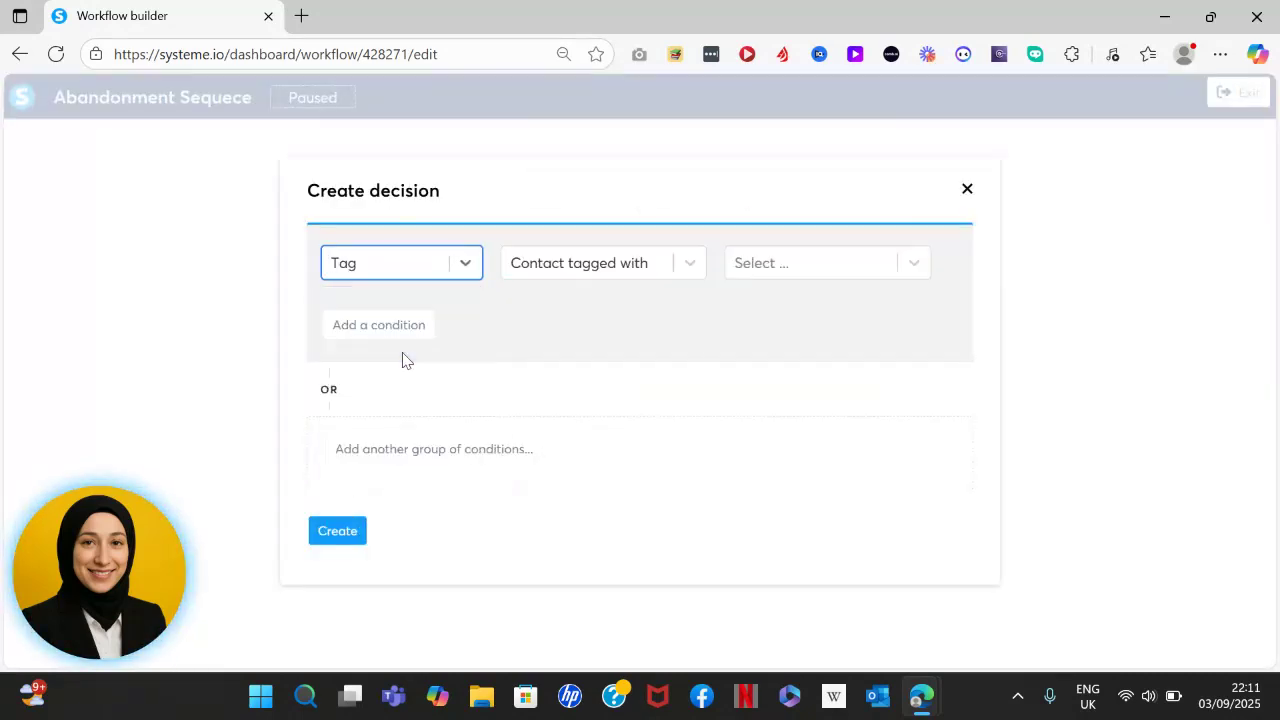
pyautogui.click(815, 276)
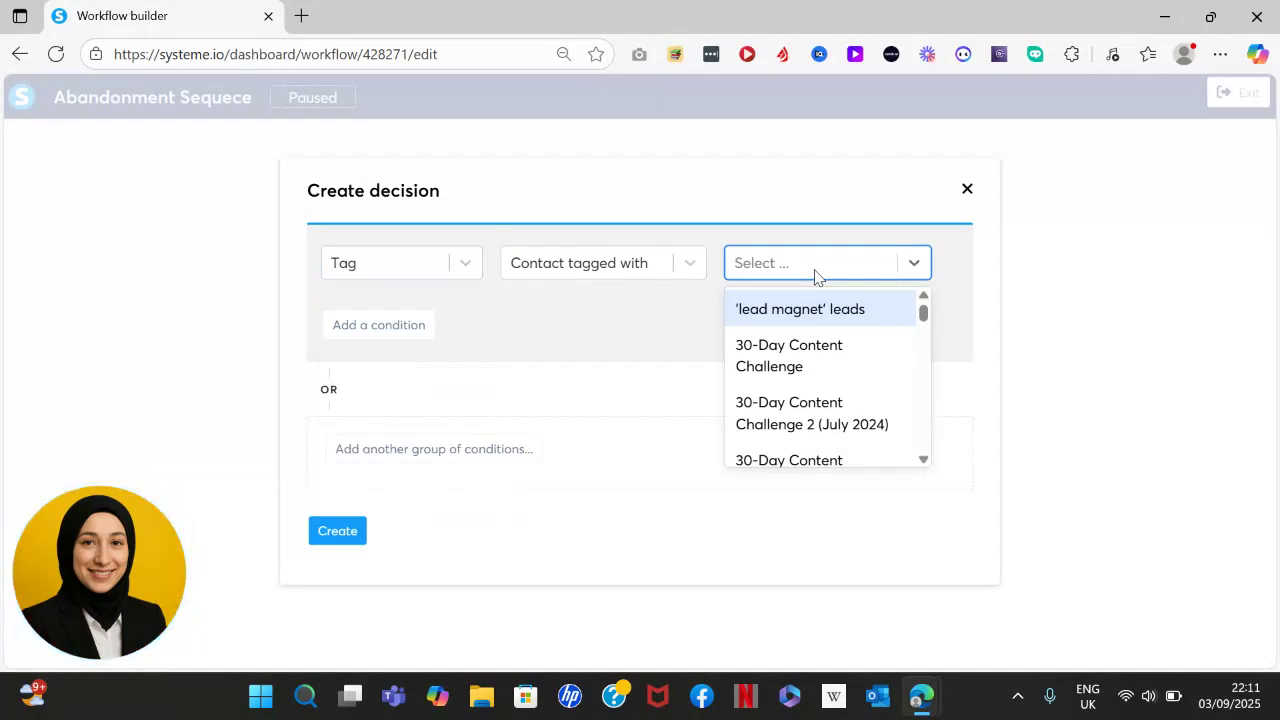
pyautogui.write('eboo')
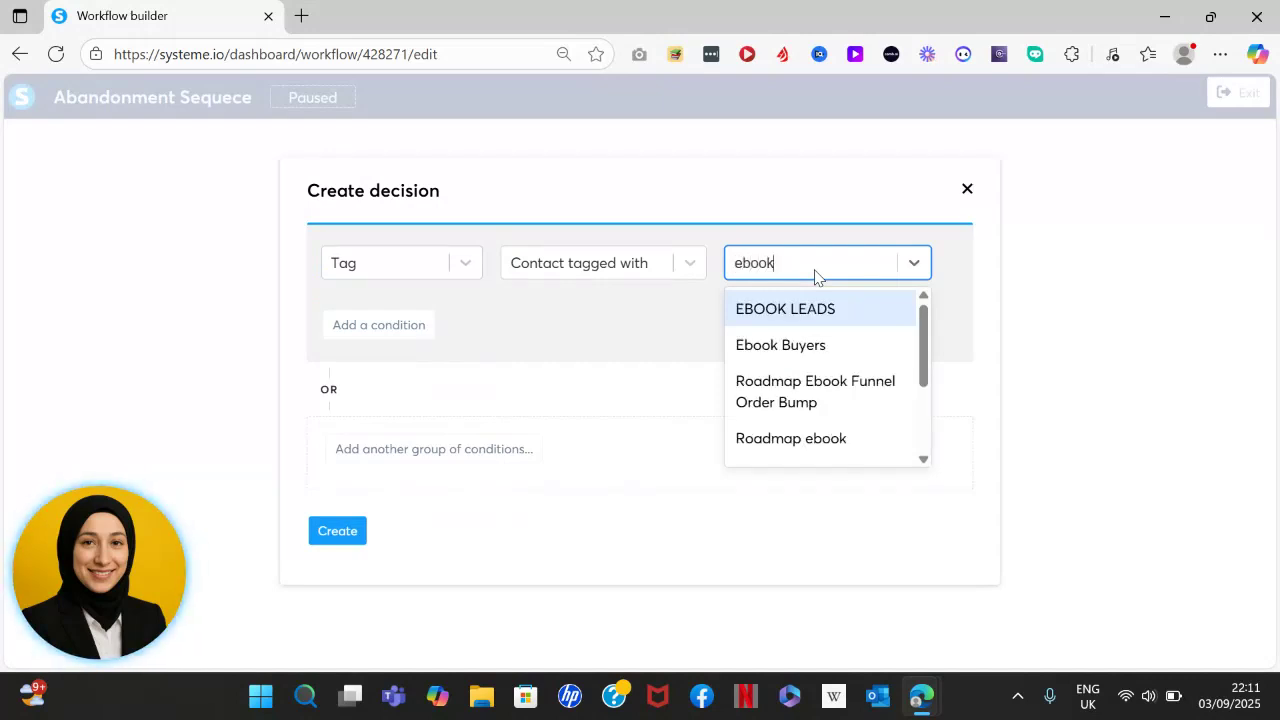
pyautogui.write('k')
pyautogui.click(830, 347)
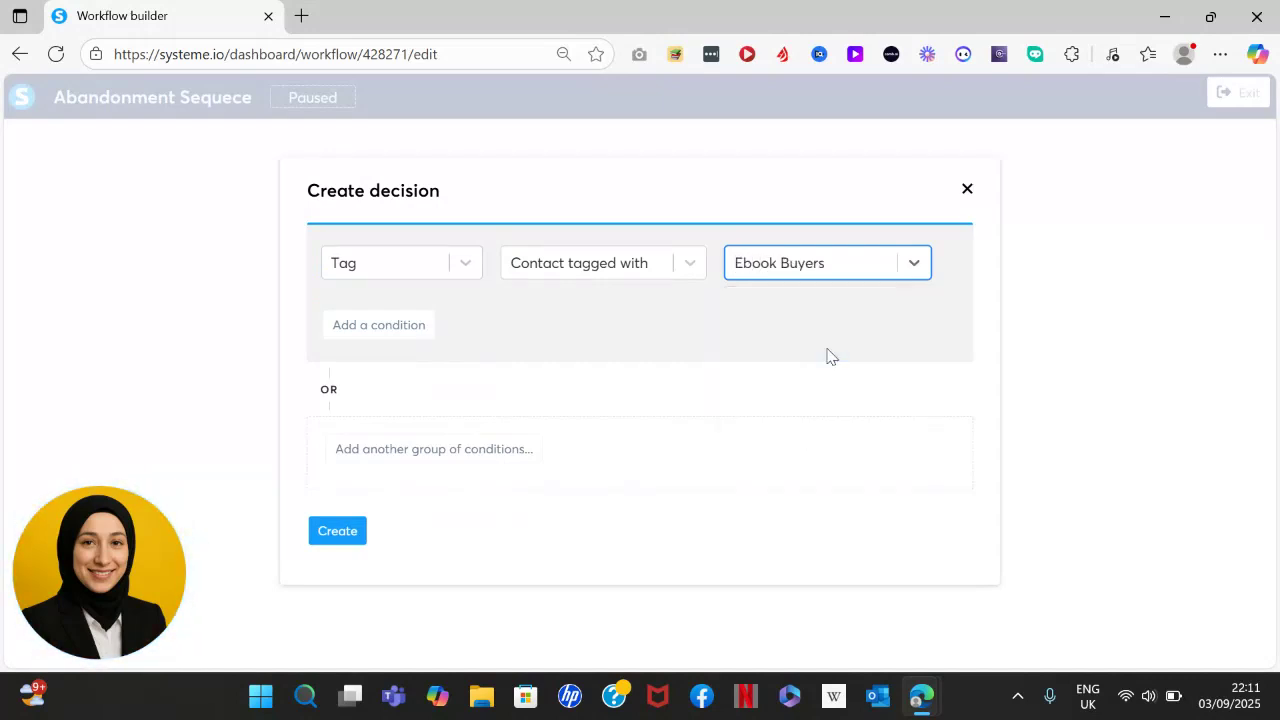
pyautogui.click(355, 540)
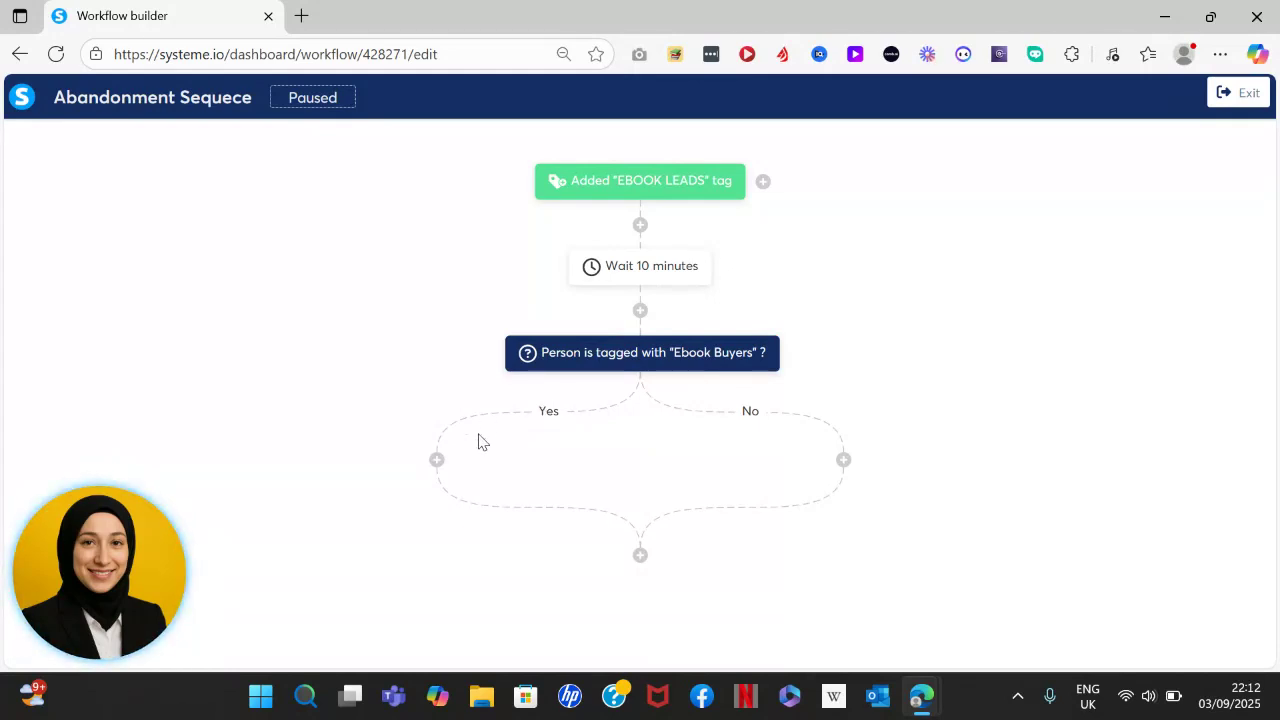
# Step: Add a "Remove a tag" action for the EBOOK LEADS tag on the decision's Yes branch
pyautogui.click(436, 460)
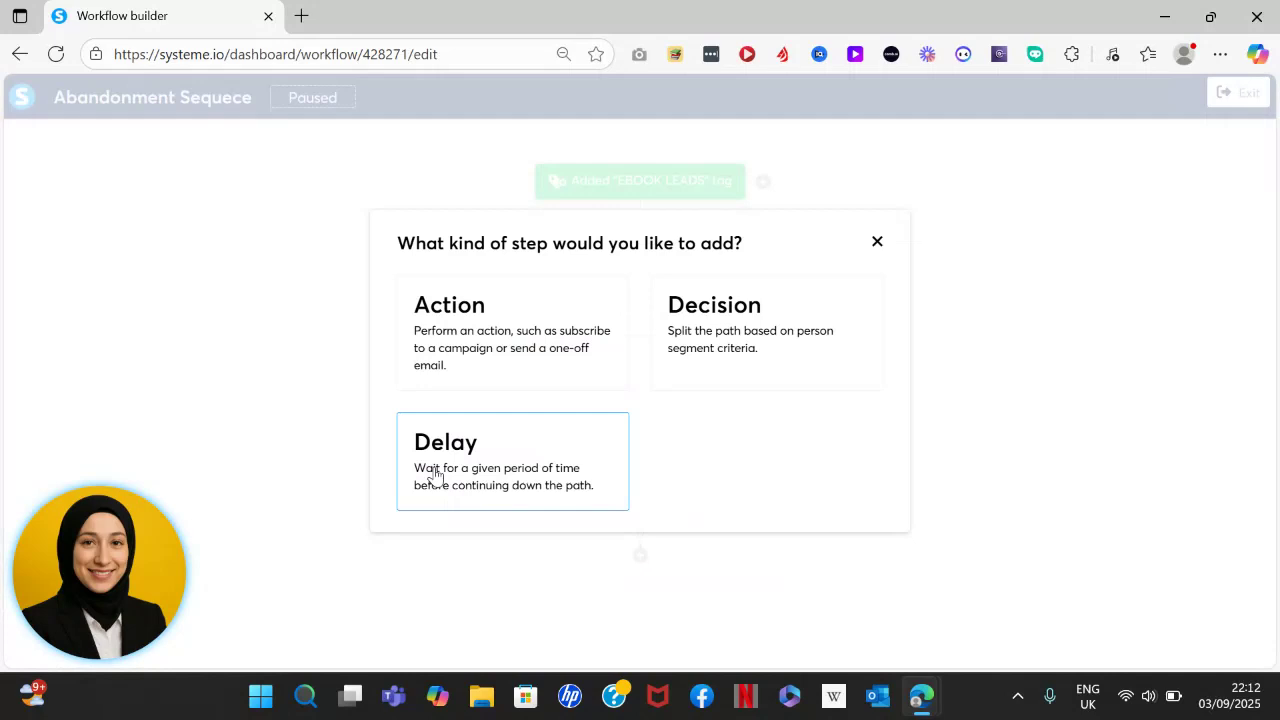
pyautogui.click(485, 360)
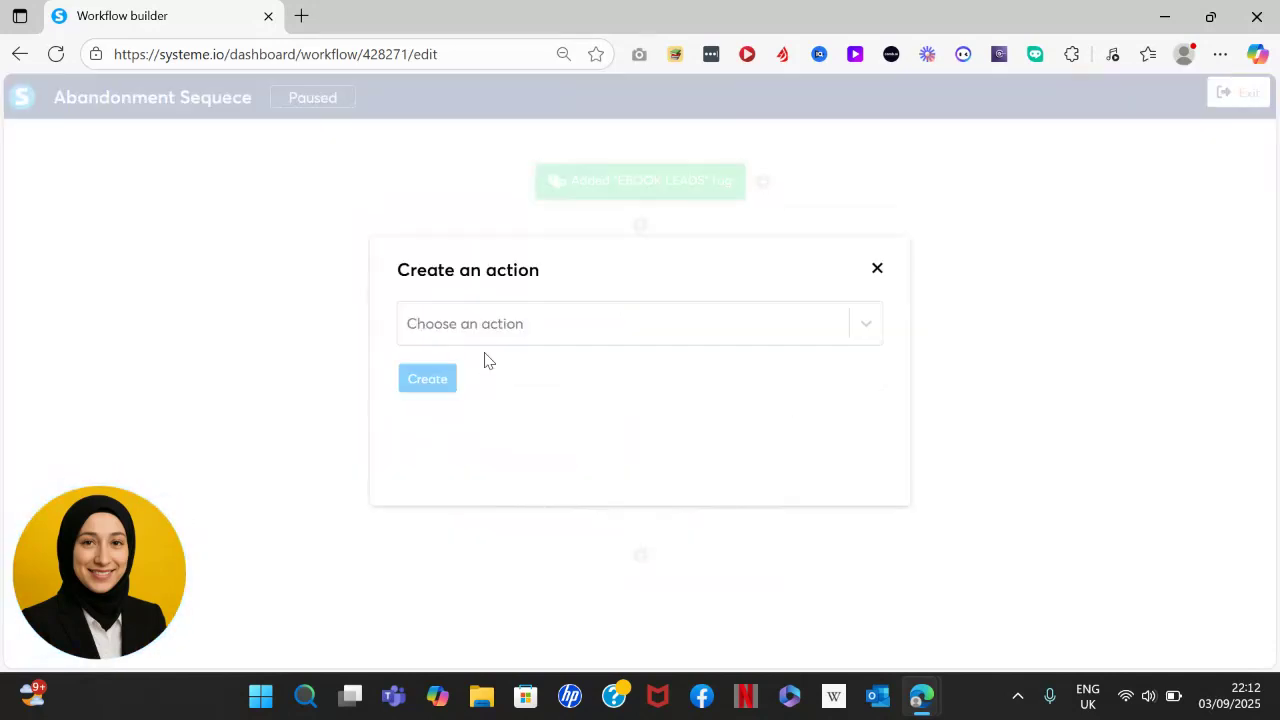
pyautogui.click(628, 330)
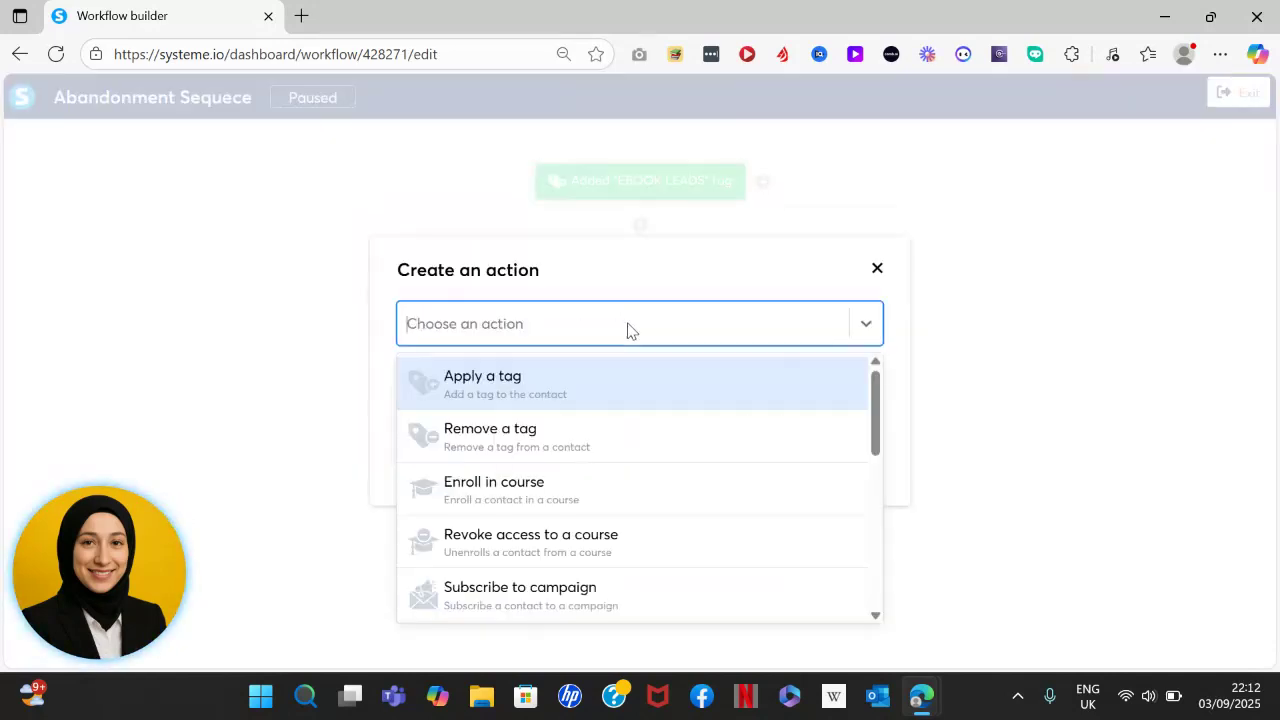
pyautogui.click(609, 430)
pyautogui.click(602, 392)
pyautogui.write('Eboo')
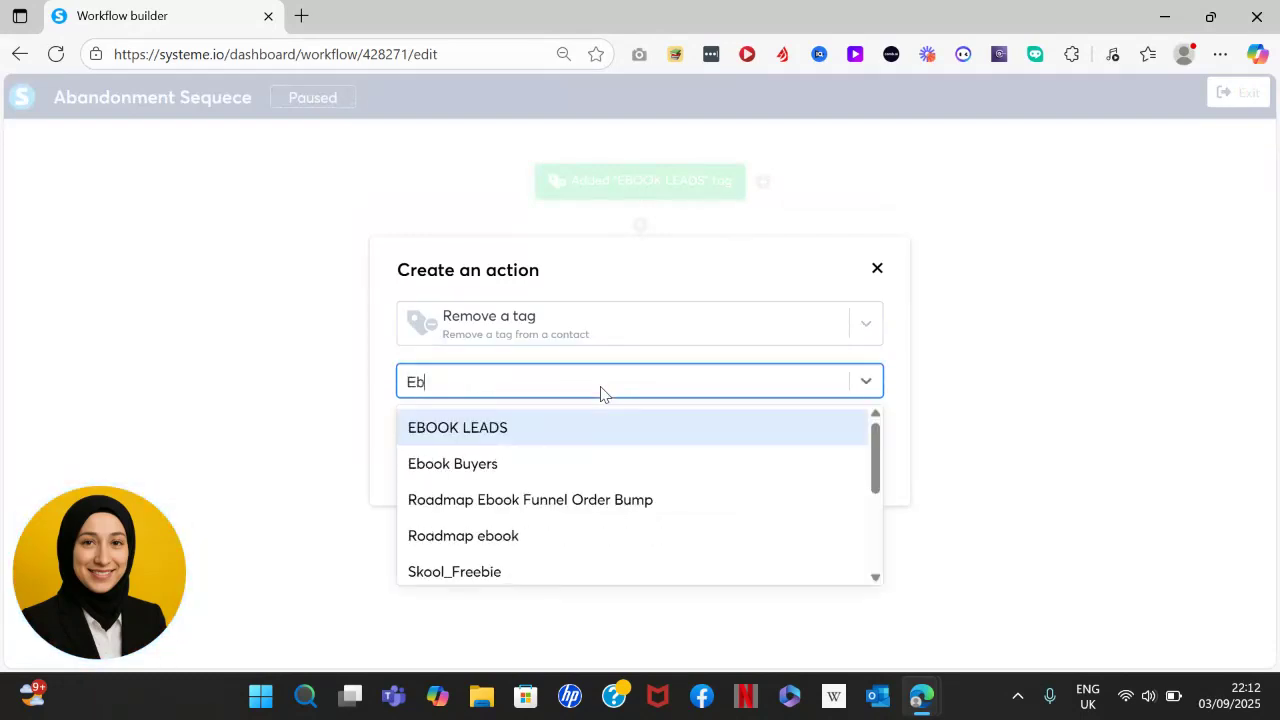
pyautogui.click(601, 421)
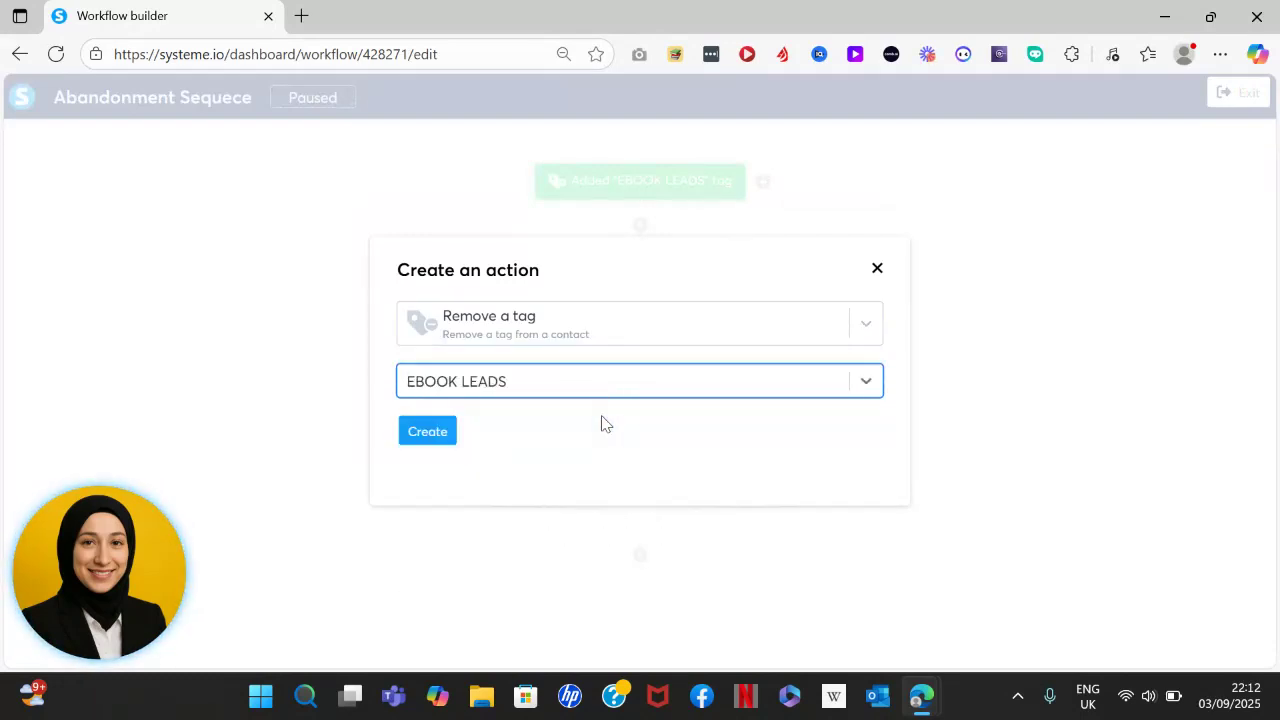
pyautogui.click(436, 438)
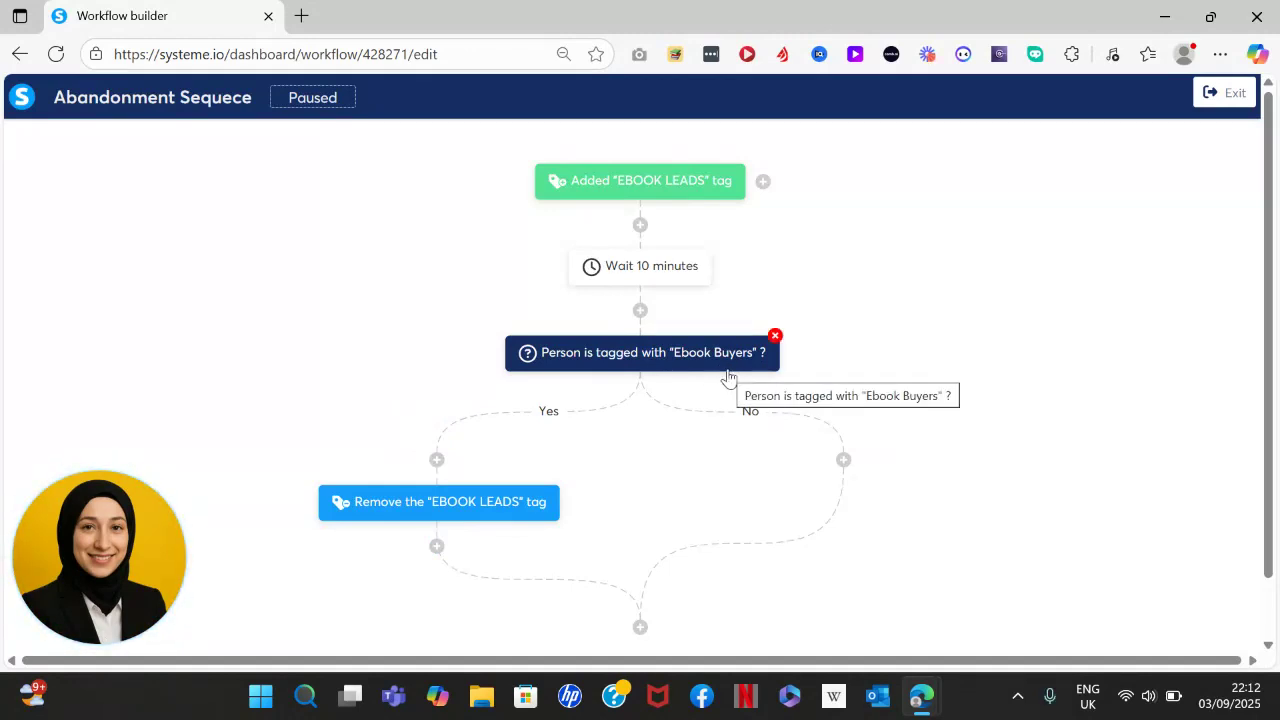
# Step: Try to add a "Subscribe to campaign" action on the decision's No branch, searching the campaigns for "aban"
pyautogui.click(843, 460)
pyautogui.click(587, 353)
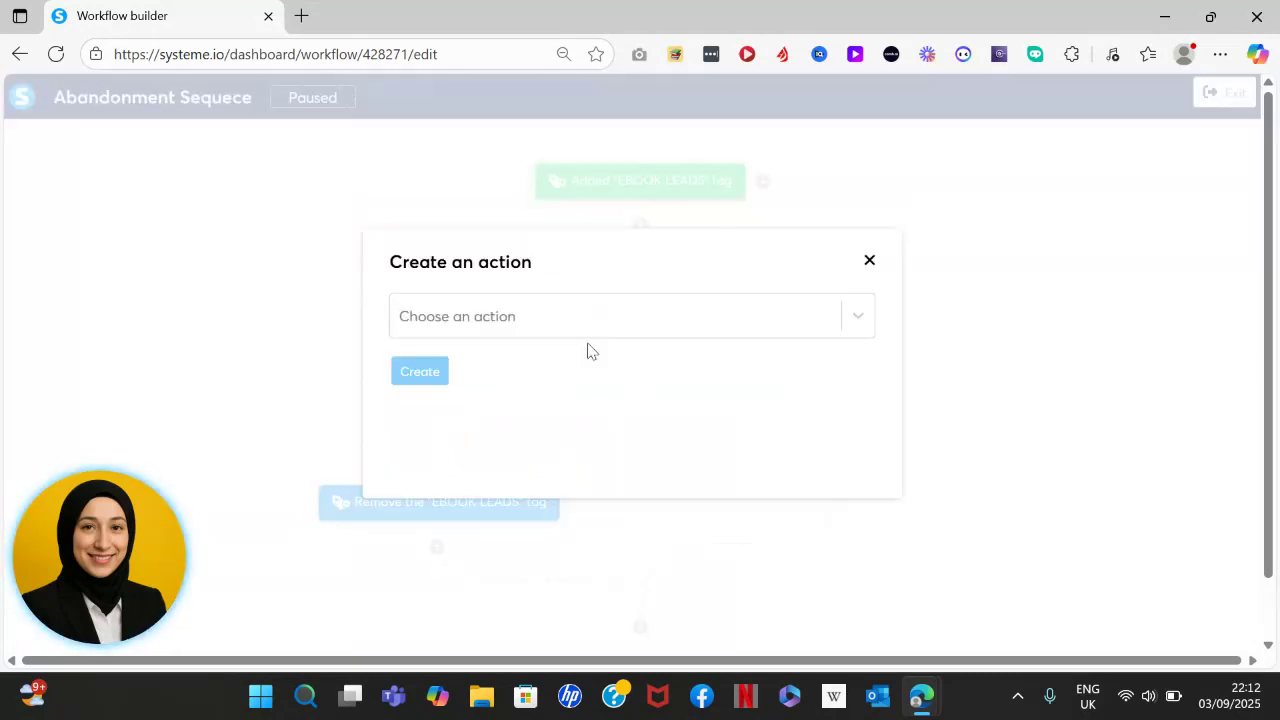
pyautogui.click(634, 332)
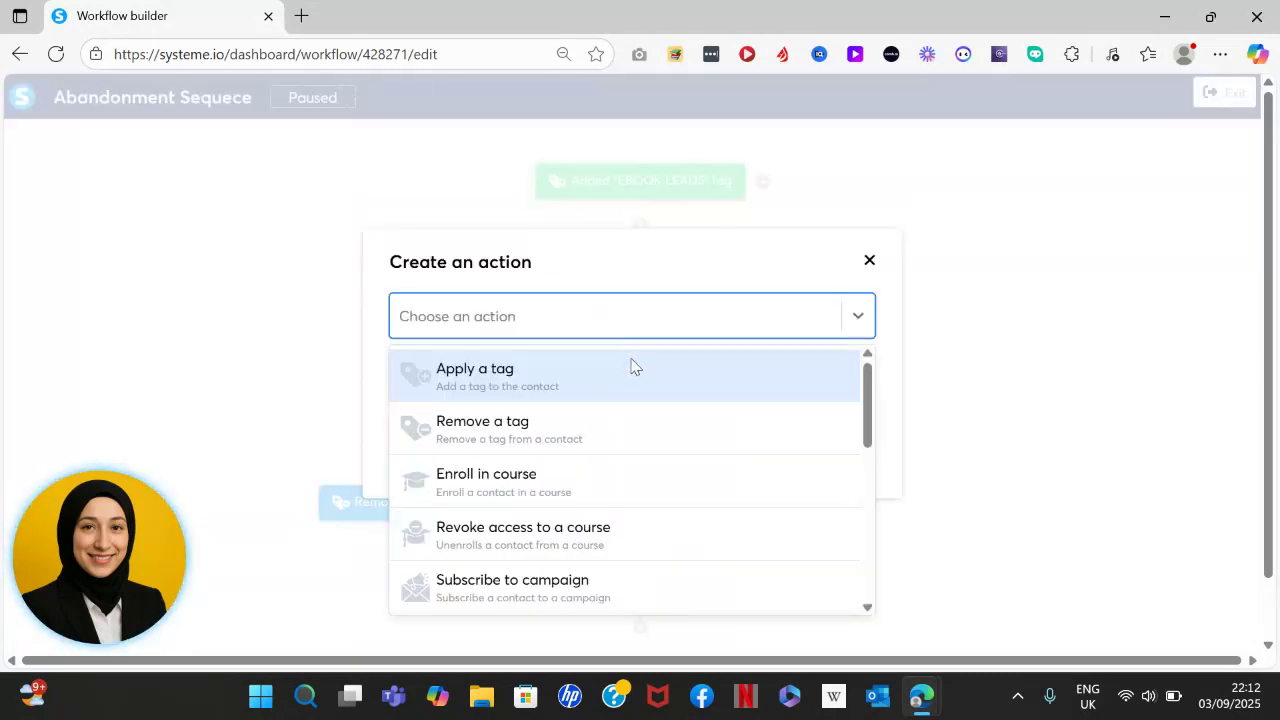
pyautogui.scroll(-3, 860, 489)
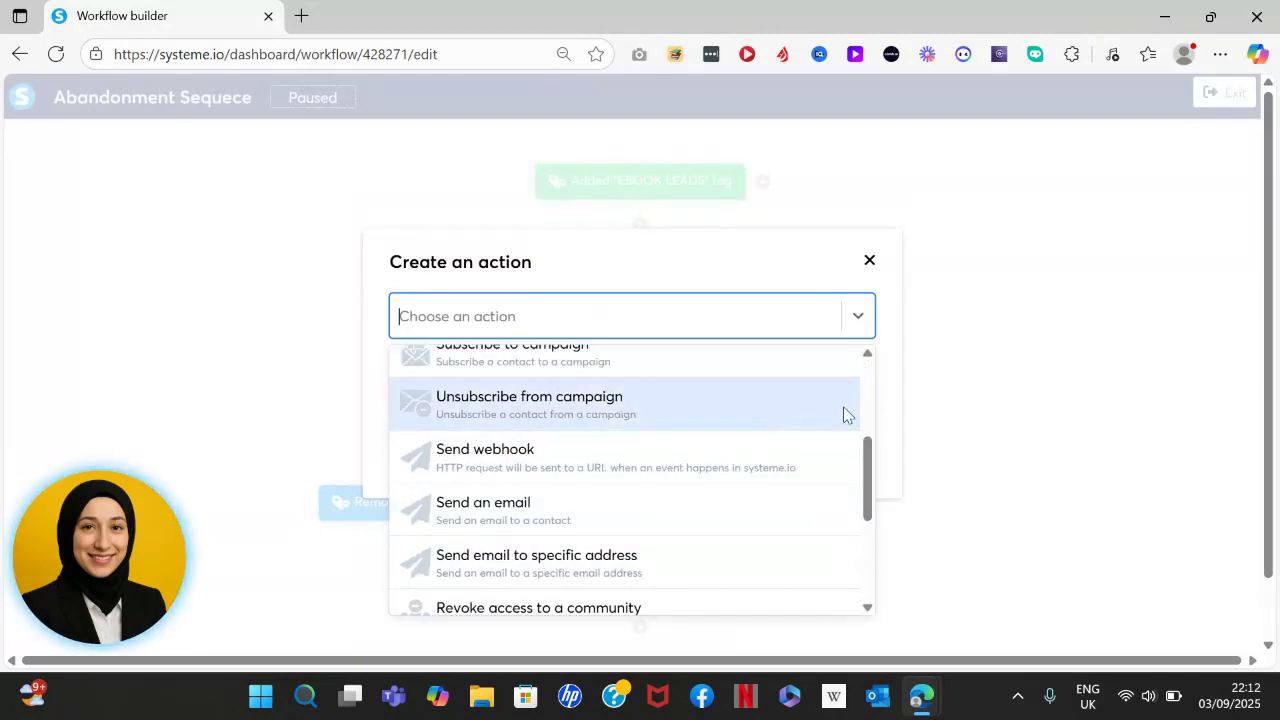
pyautogui.click(791, 363)
pyautogui.click(657, 380)
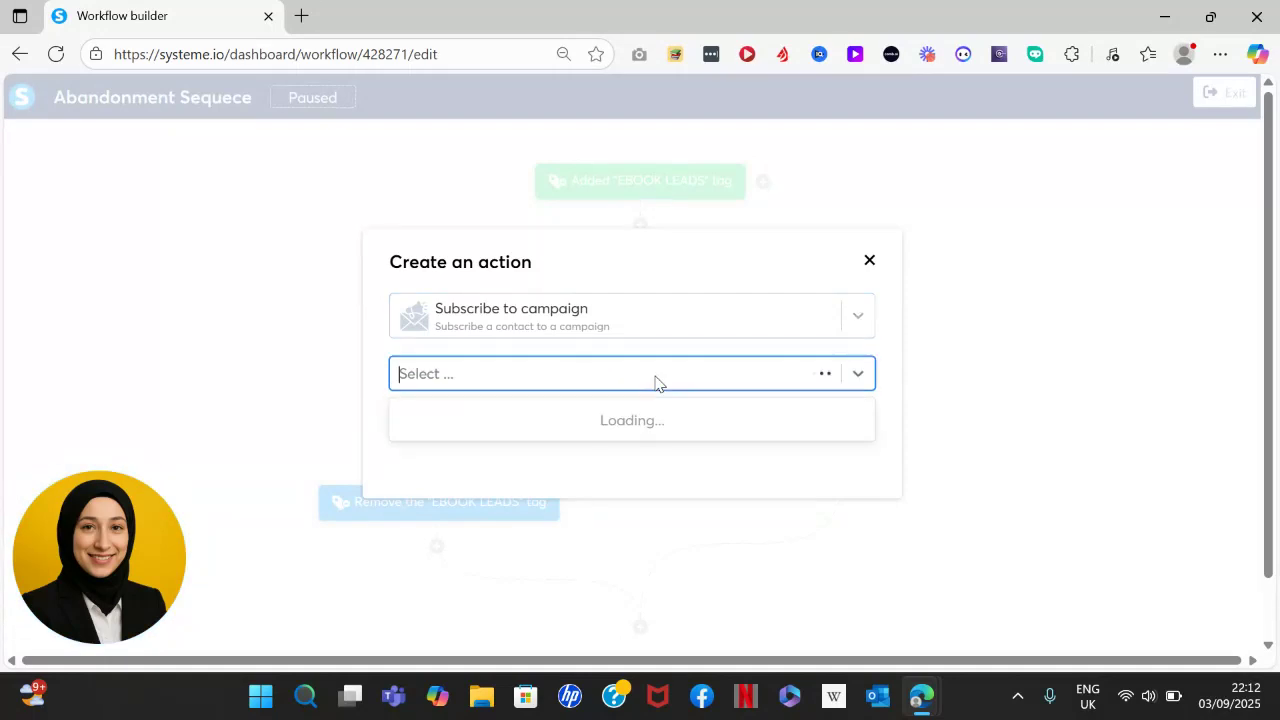
pyautogui.click(553, 375)
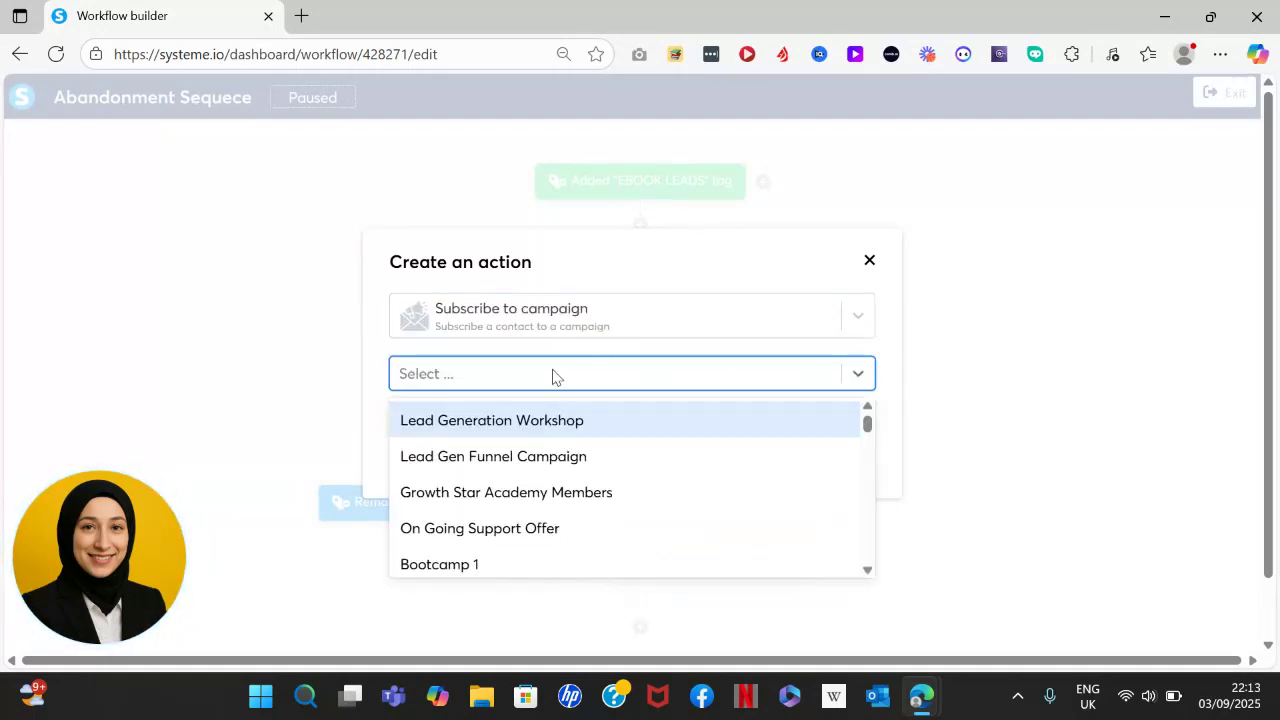
pyautogui.write('aban')
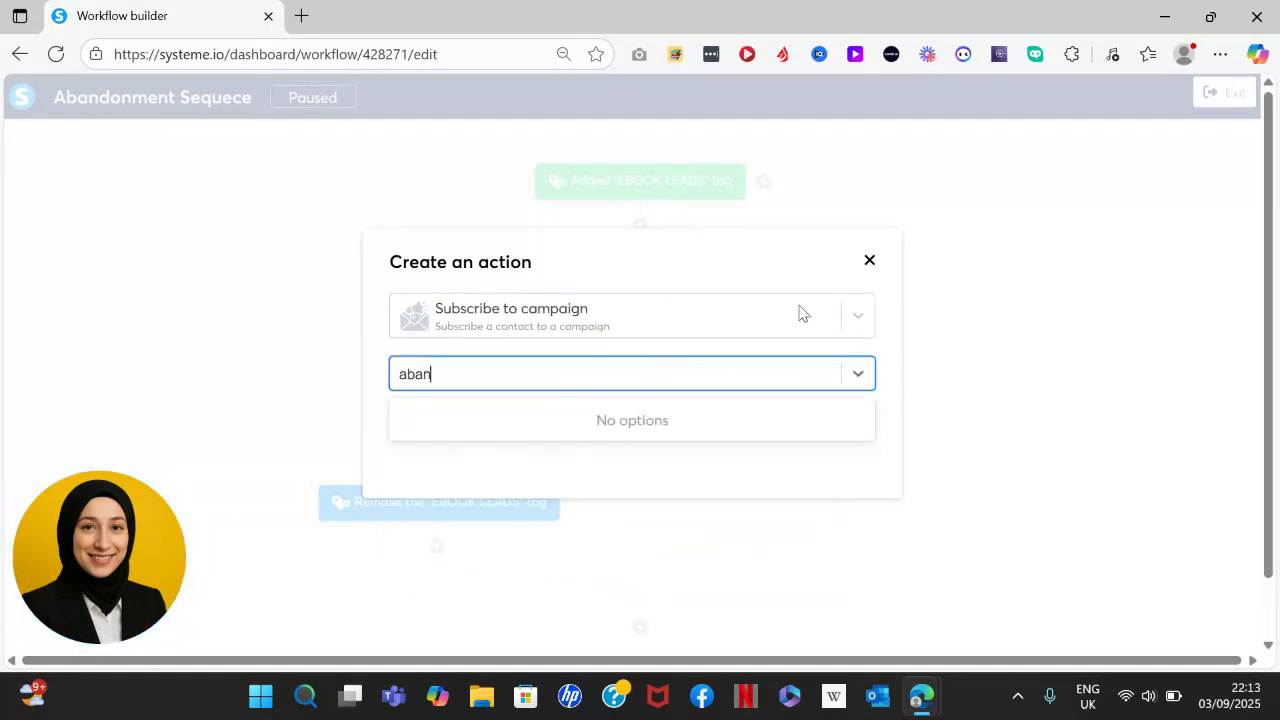
pyautogui.click(870, 262)
pyautogui.click(870, 262)
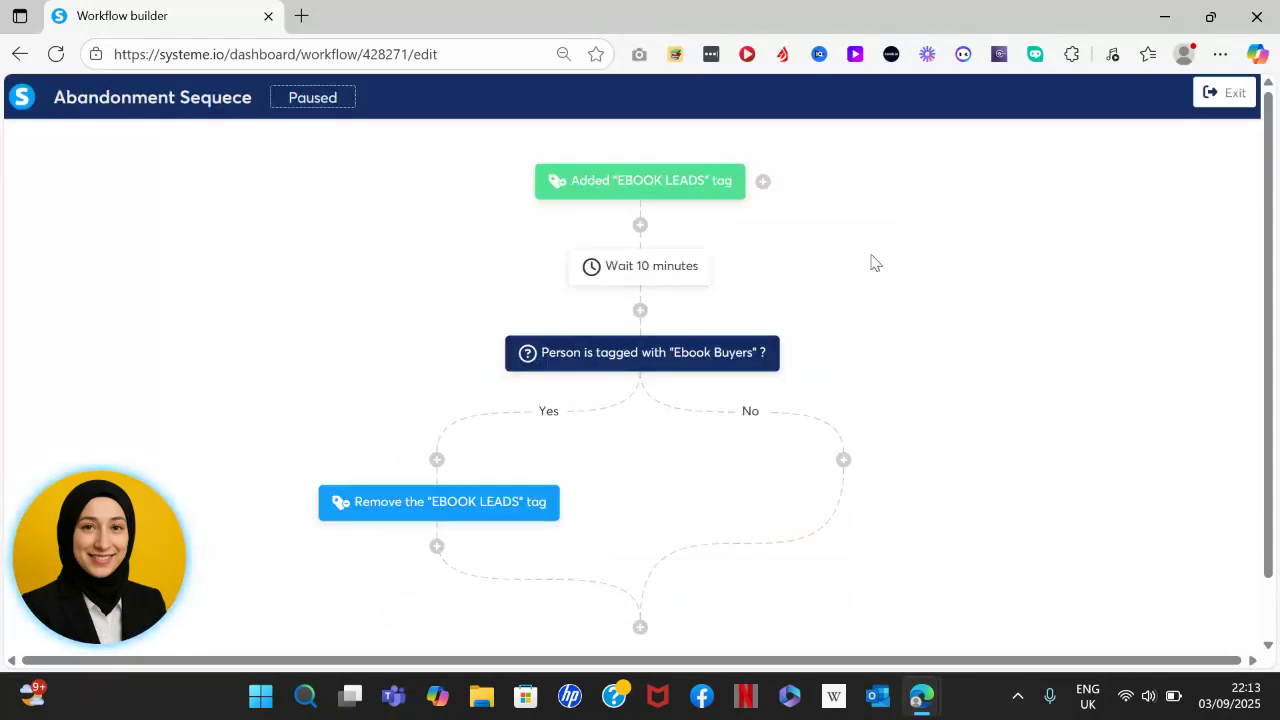
# Step: Exit the workflow builder and open the options of the "Abandonment Sequece" workflow in the workflow list
pyautogui.click(1222, 93)
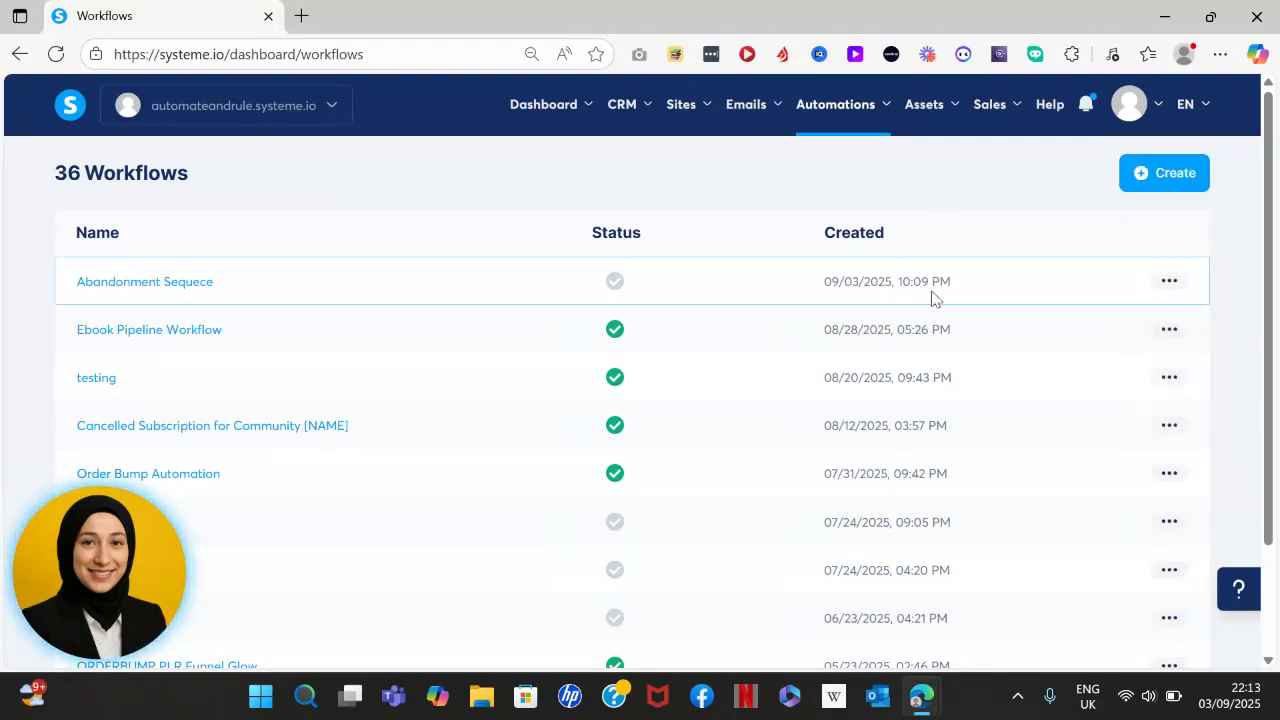
pyautogui.click(1170, 282)
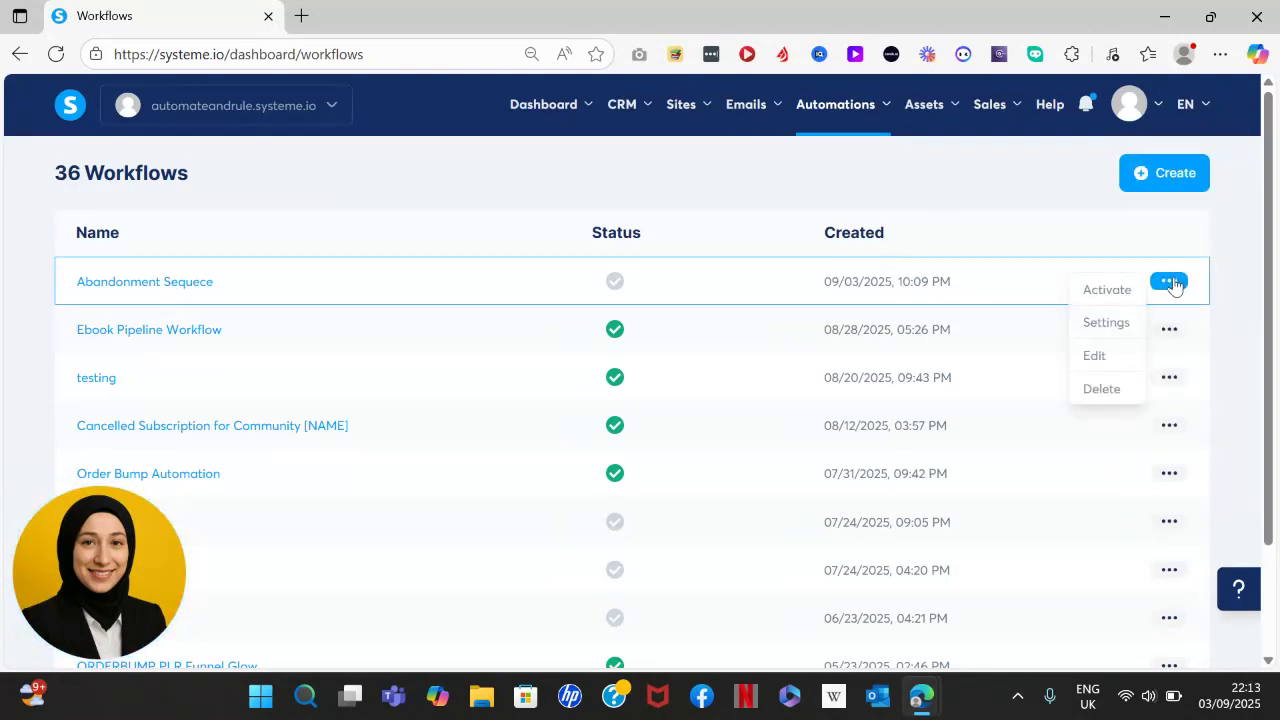